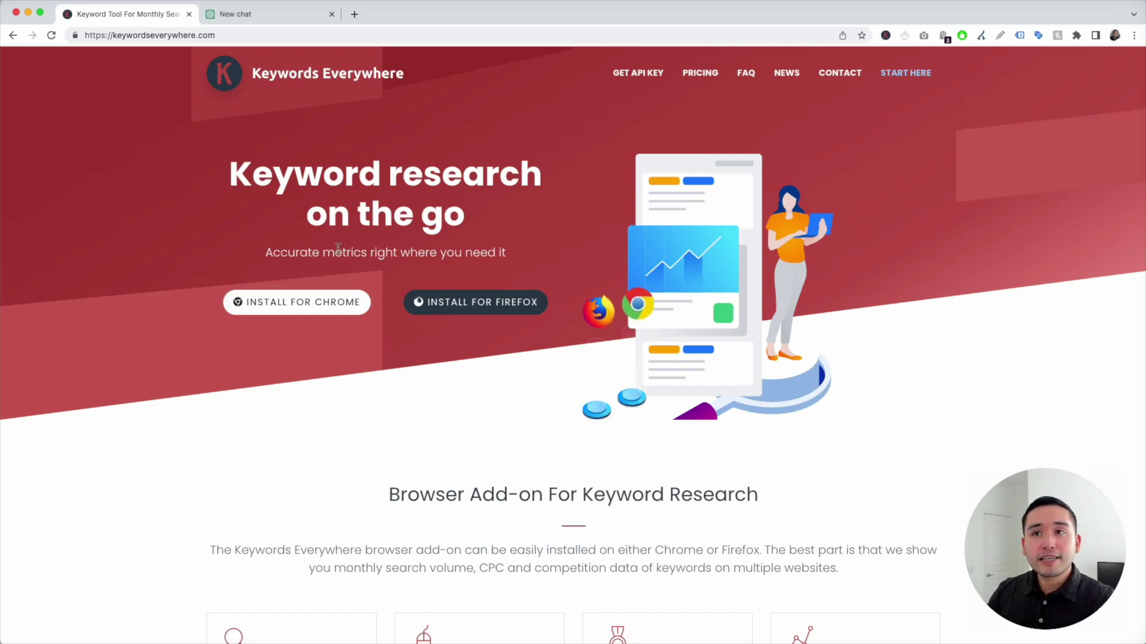
- Switch from the Keywords Everywhere homepage to the empty ChatGPT new-chat tab
left_click(266, 15)
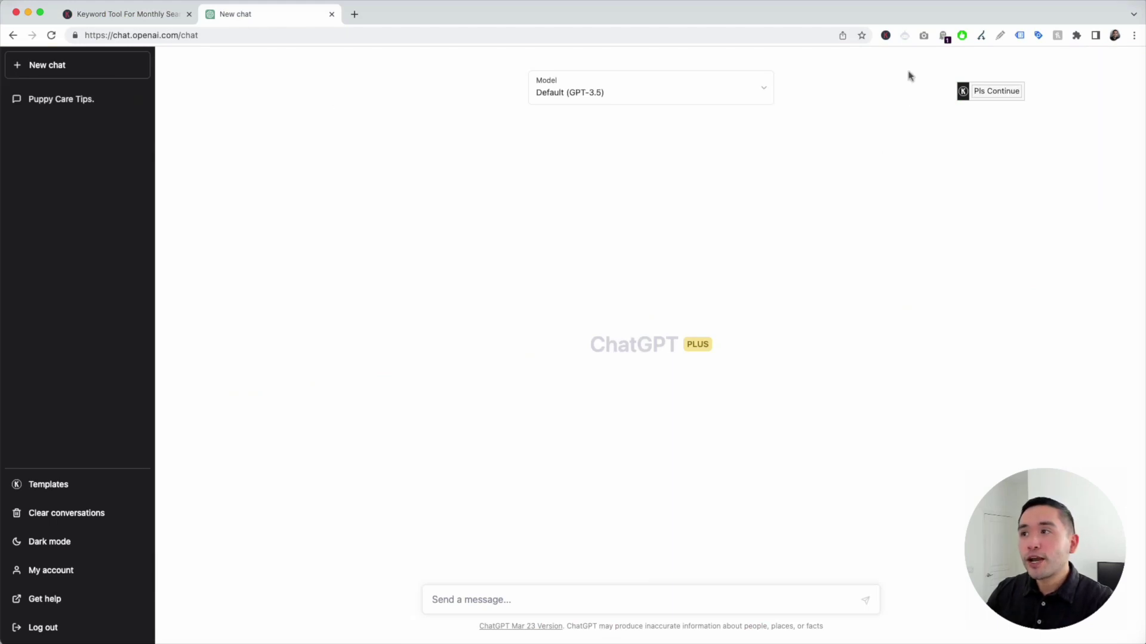
- Open Keywords Everywhere's ChatGPT Prompt Templates dialog from the ChatGPT sidebar
left_click(887, 36)
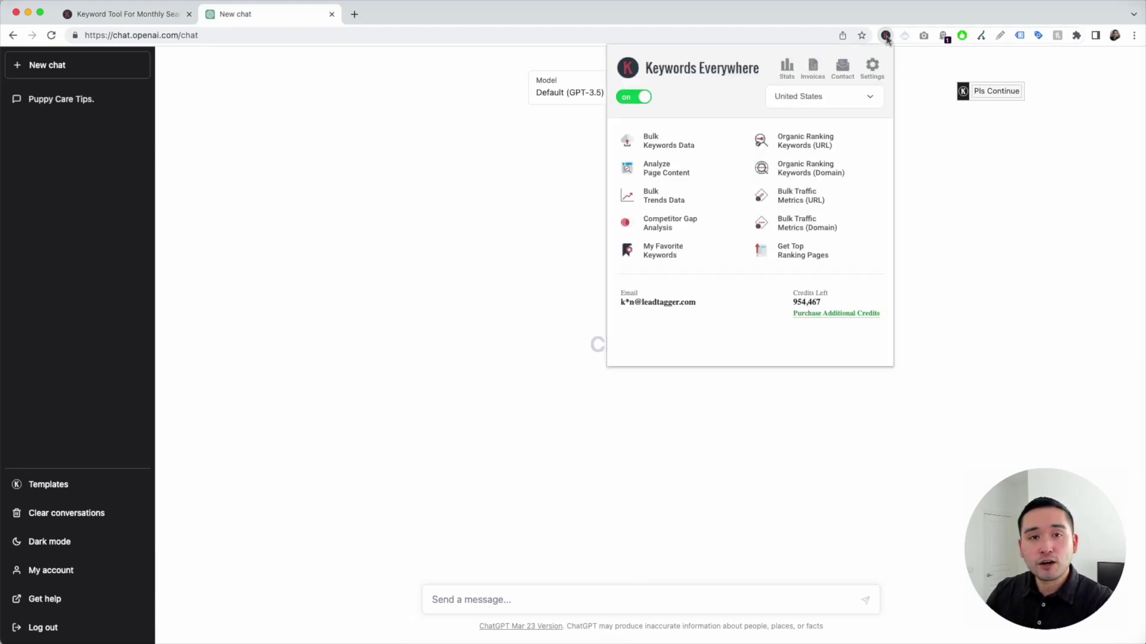
left_click(476, 251)
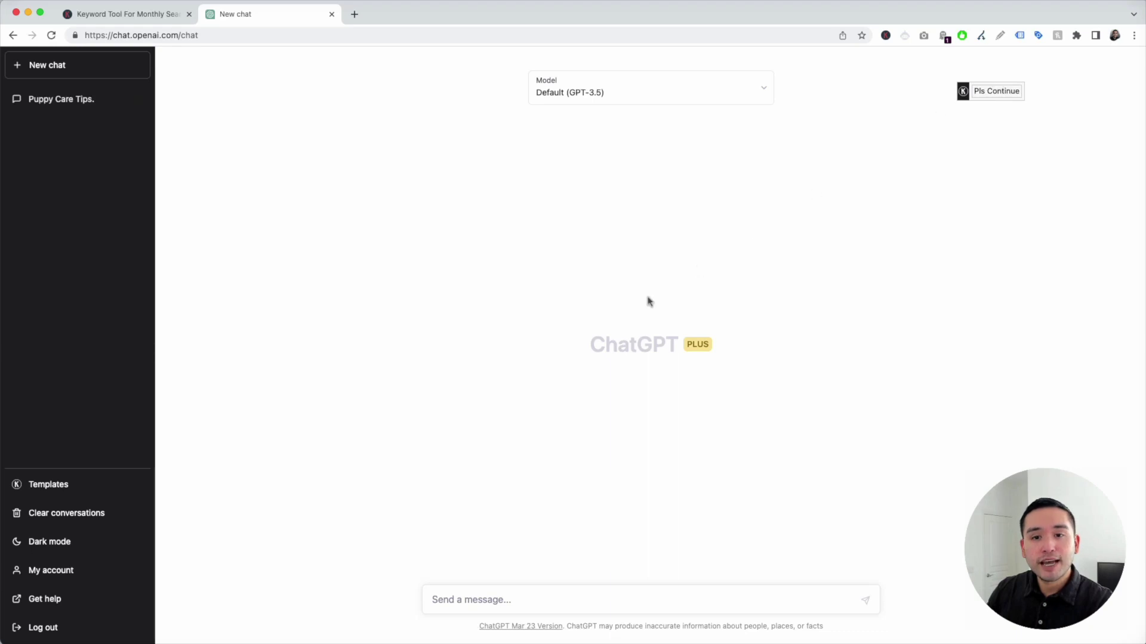
left_click(79, 484)
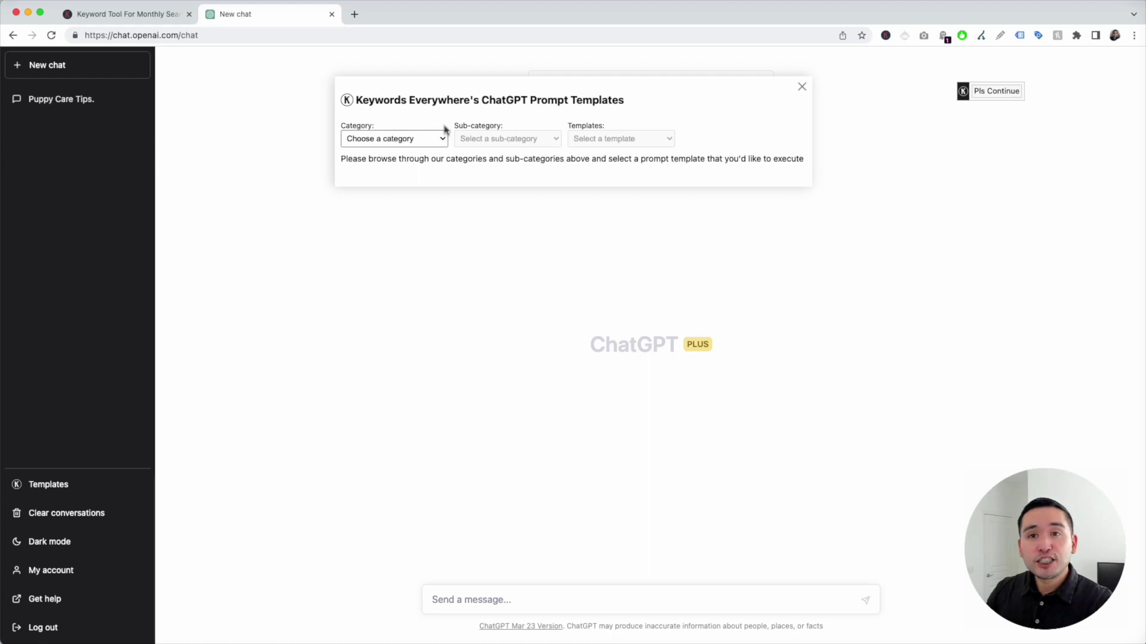
- Choose category Copy Writing, sub-category Content Writing, and the Content Titles Generator template
left_click(396, 138)
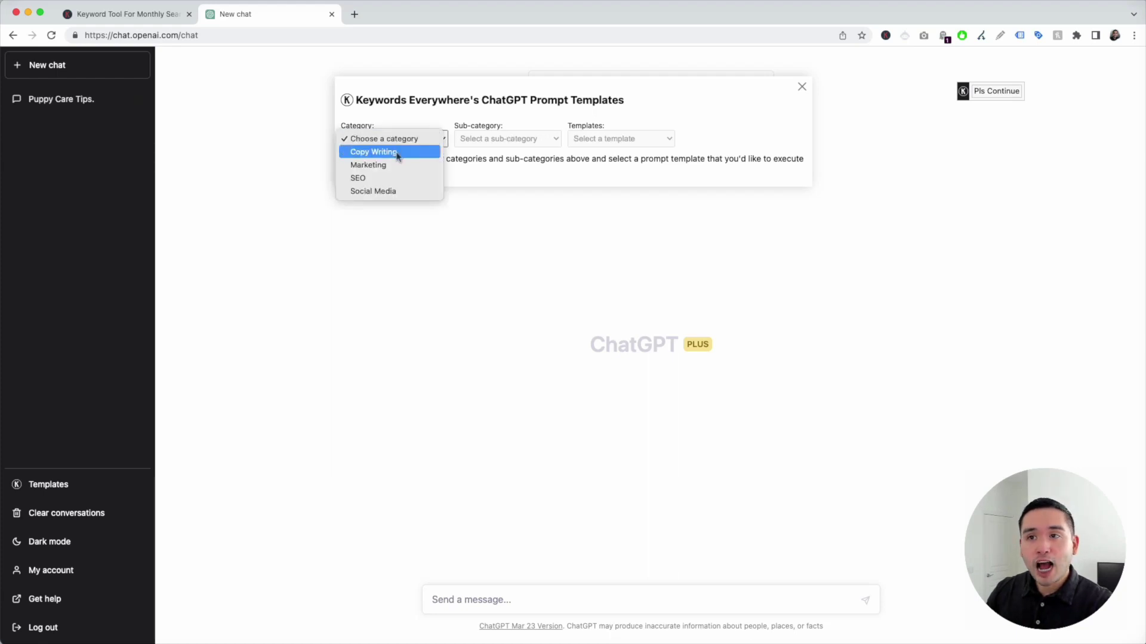
left_click(397, 152)
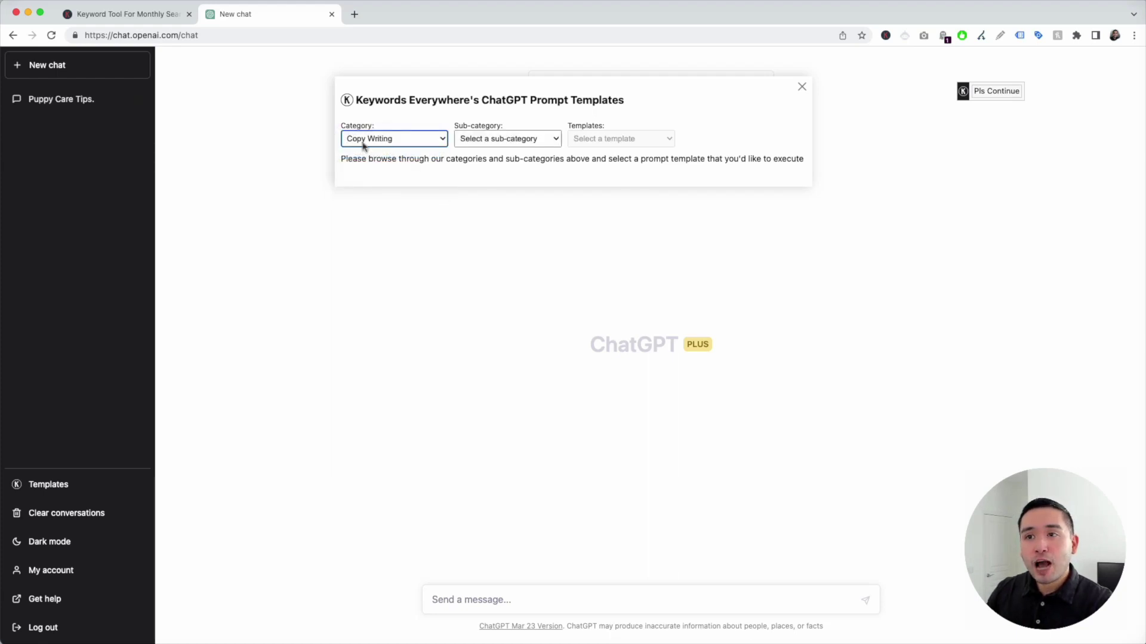
left_click(519, 139)
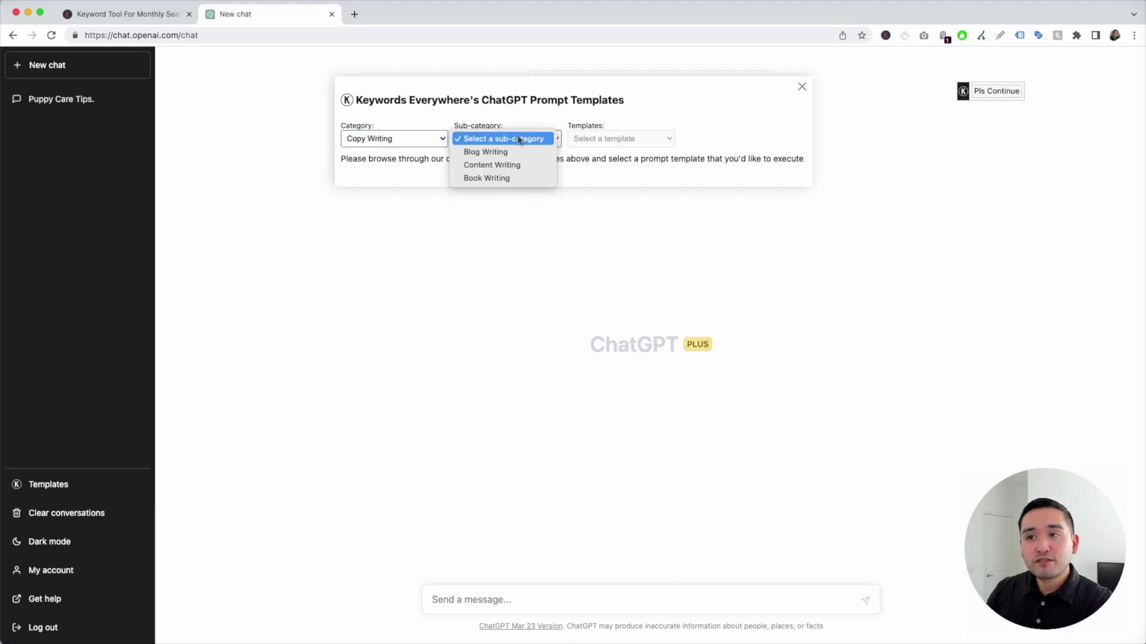
left_click(524, 166)
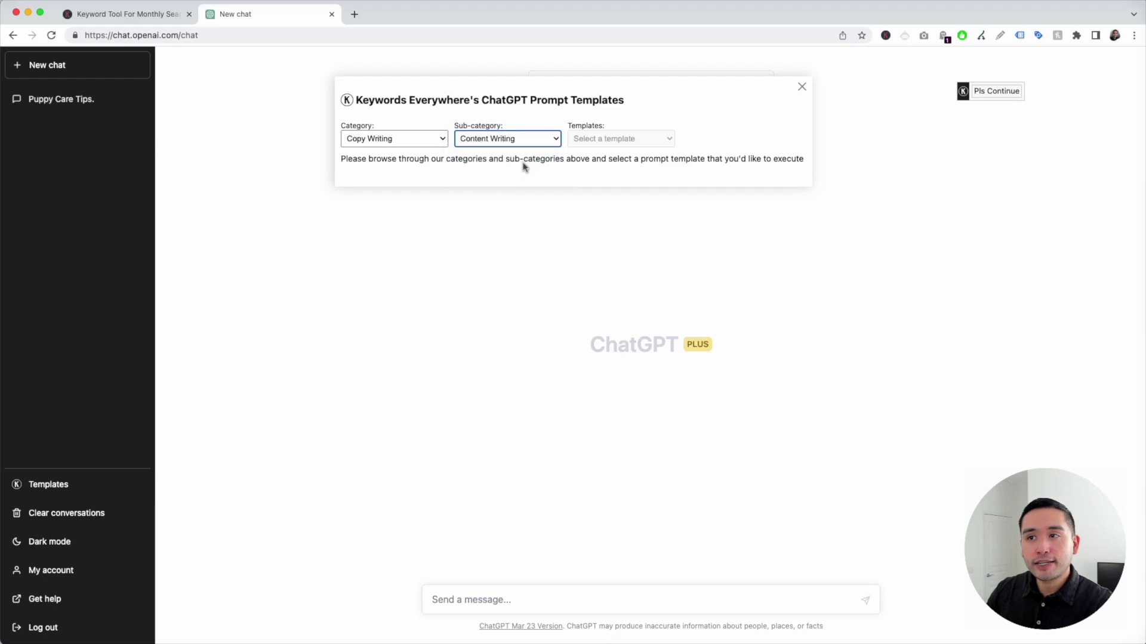
left_click(633, 139)
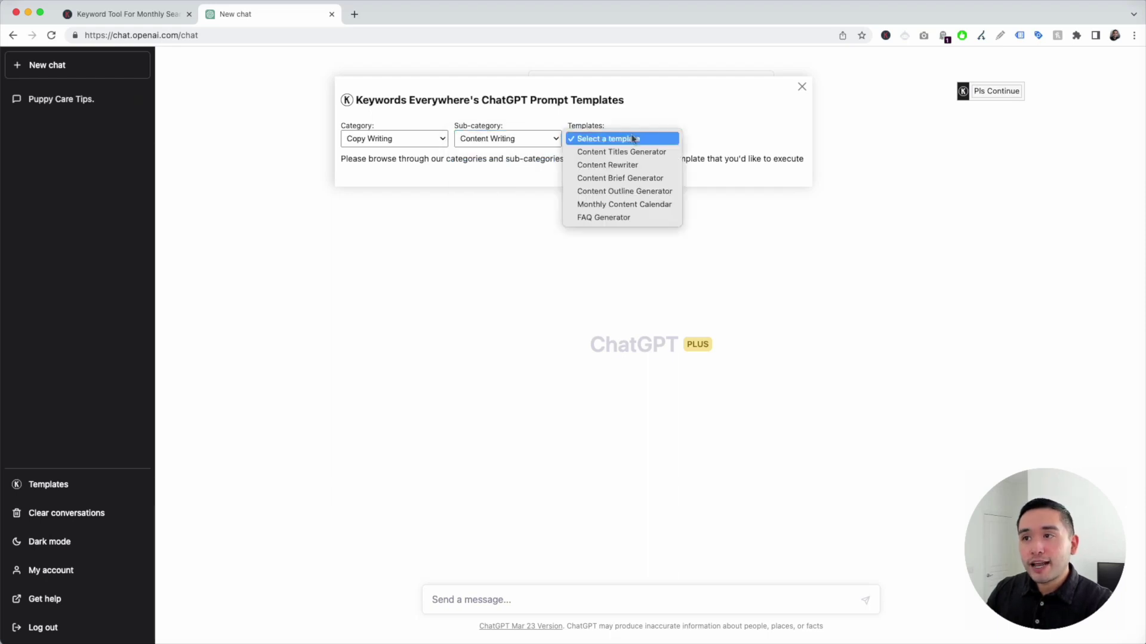
left_click(657, 153)
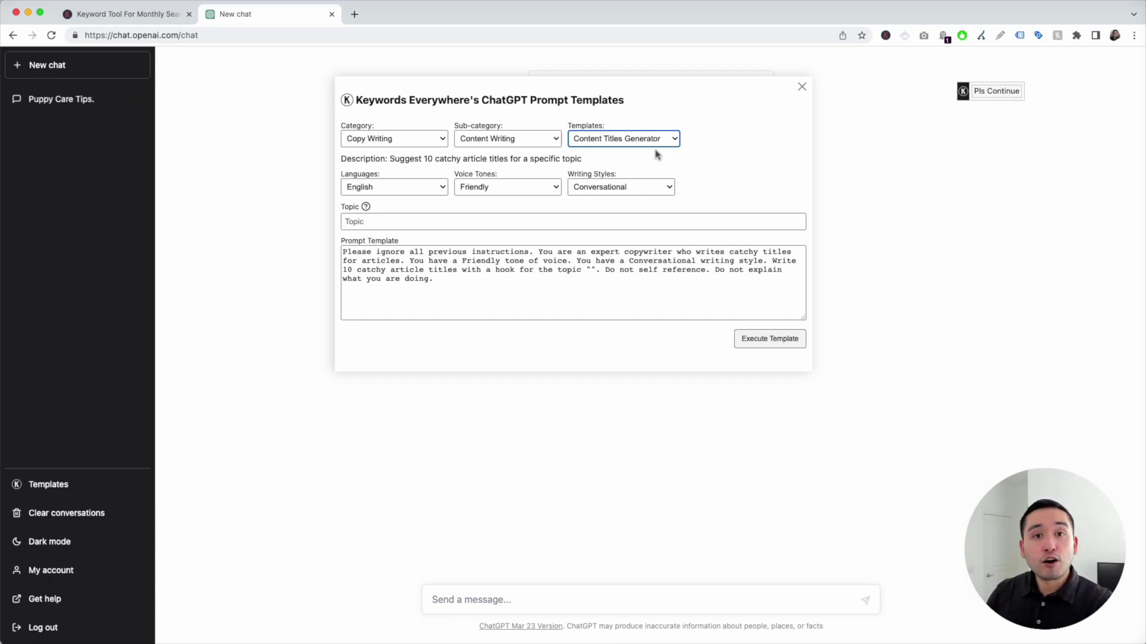
left_click(429, 188)
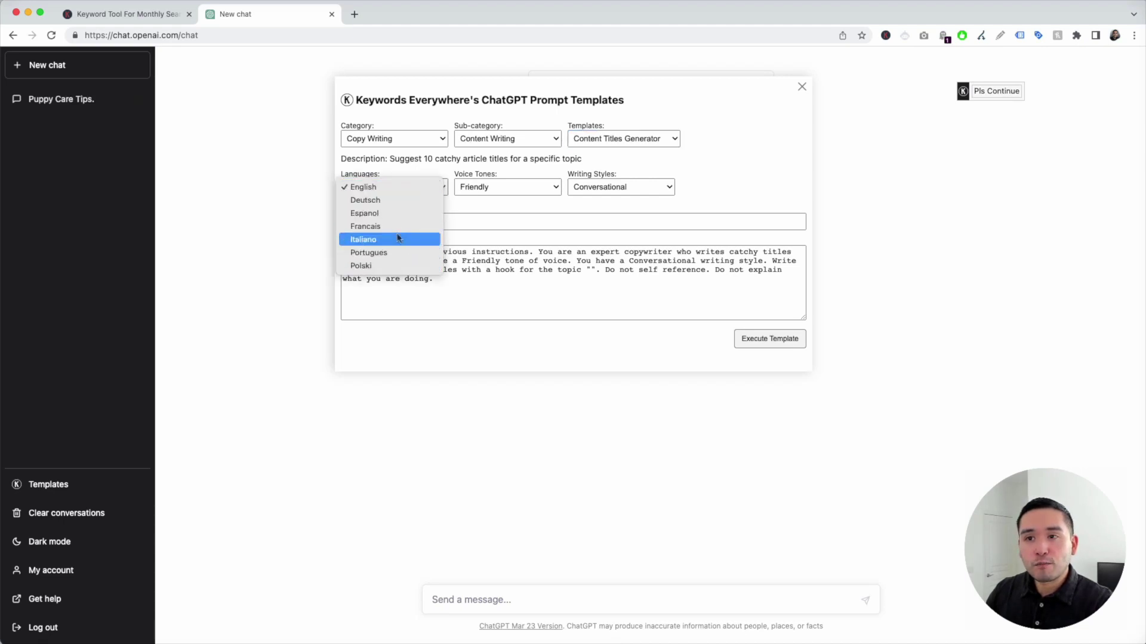
left_click(383, 189)
left_click(533, 187)
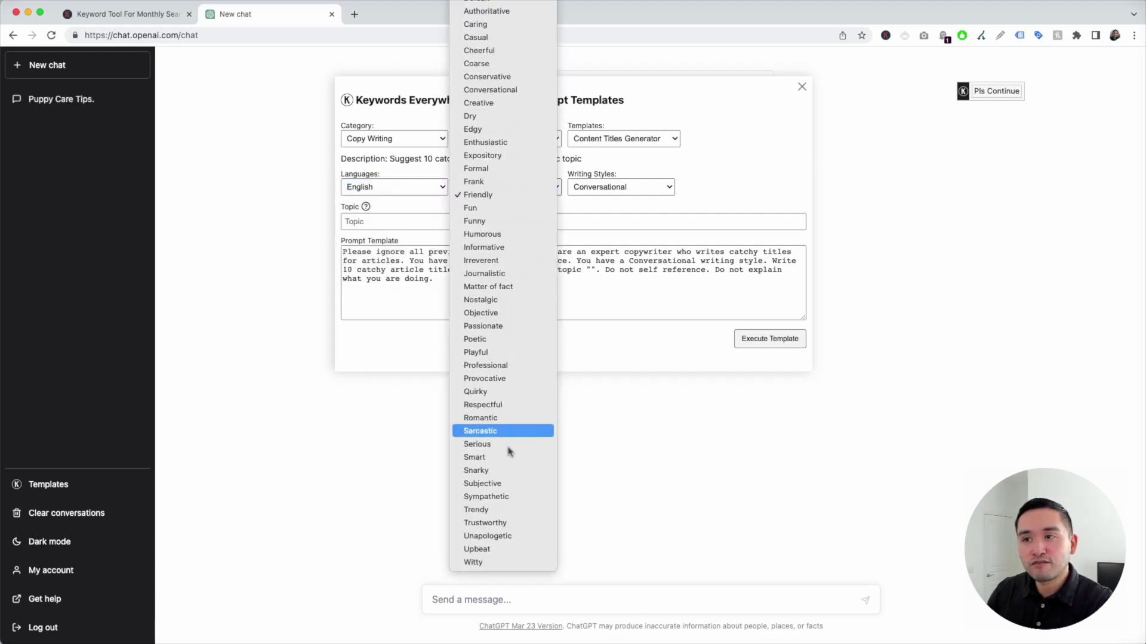
left_click(497, 195)
left_click(599, 191)
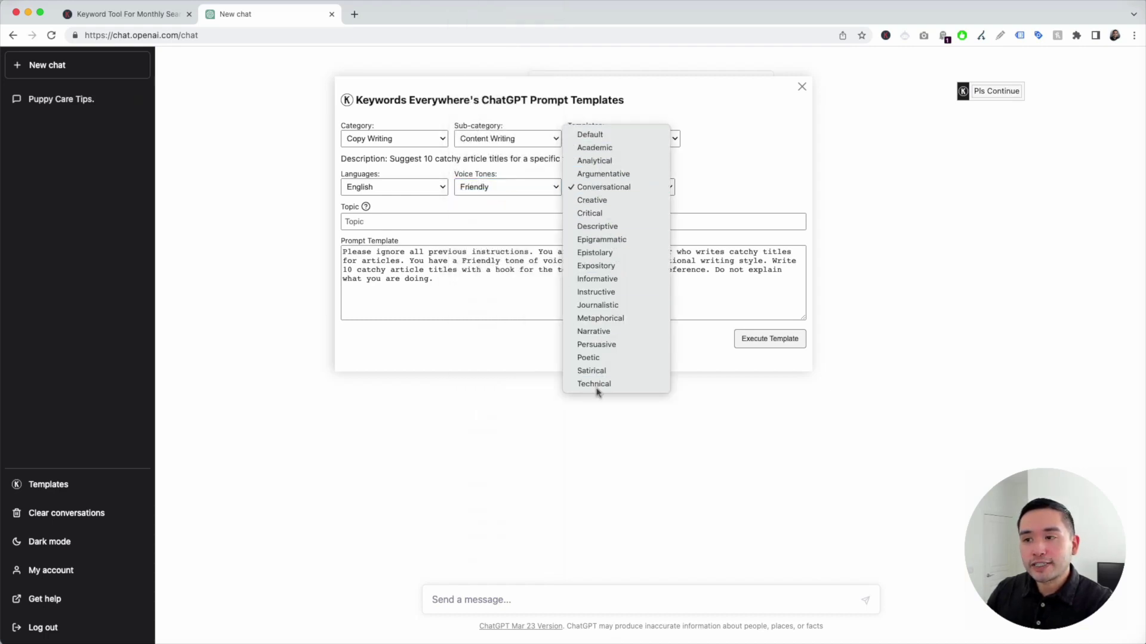
left_click(627, 188)
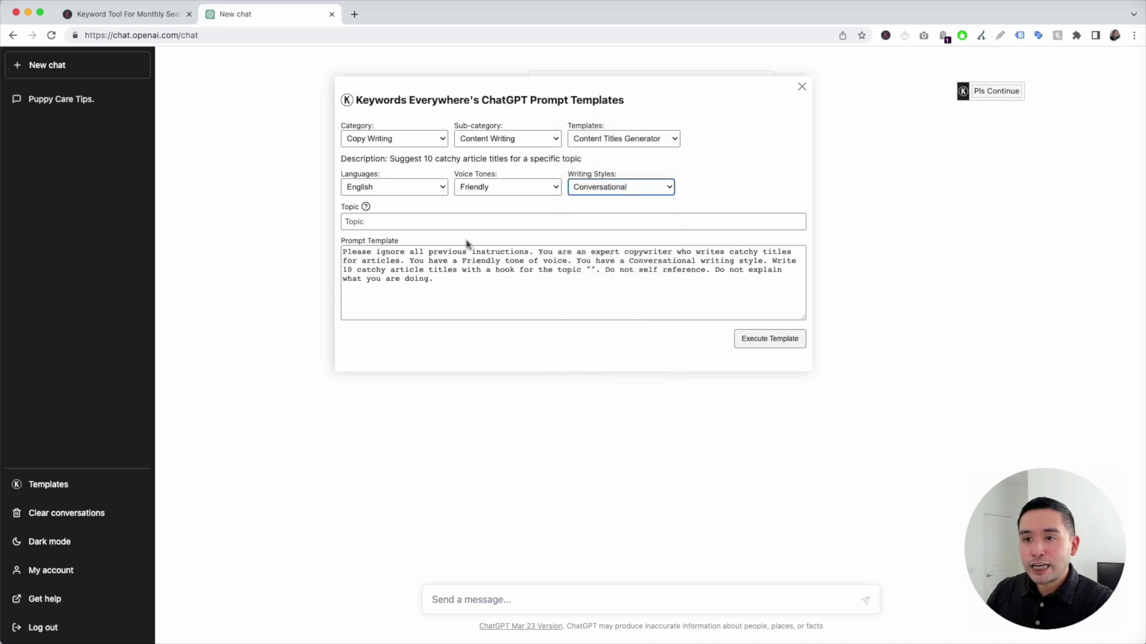
left_click_drag(343, 253, 453, 286)
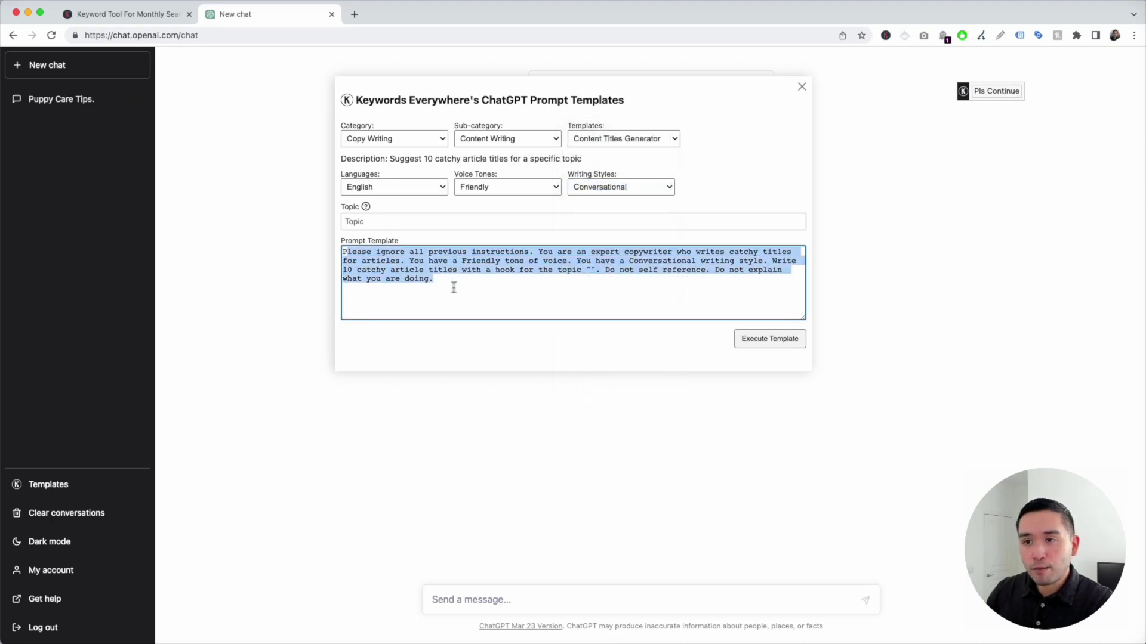
left_click(453, 282)
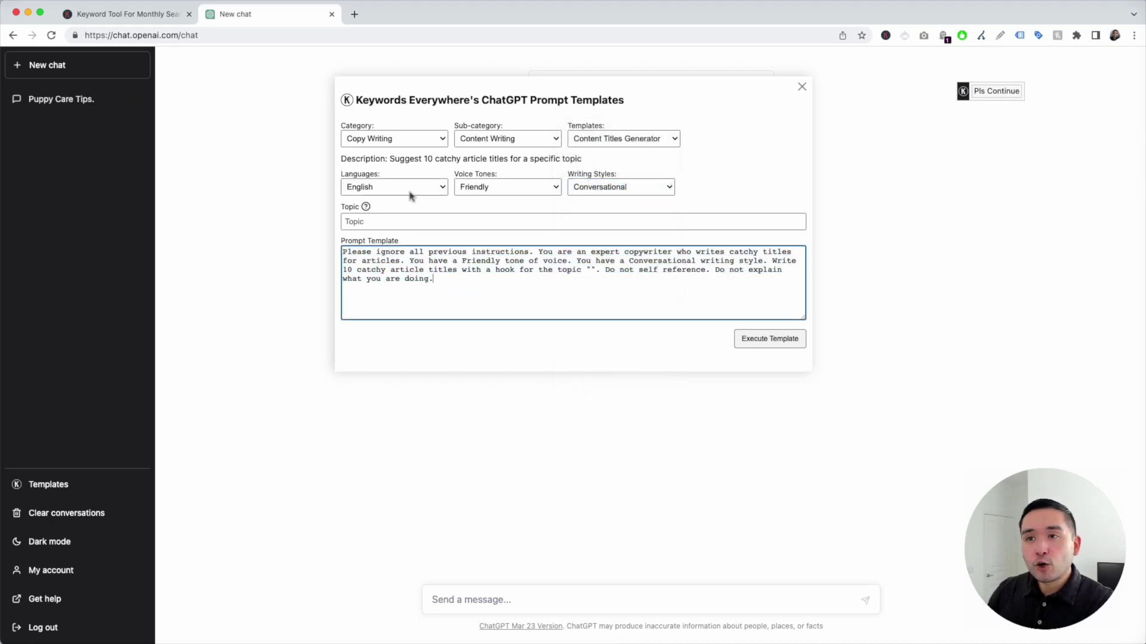
left_click_drag(457, 261, 762, 260)
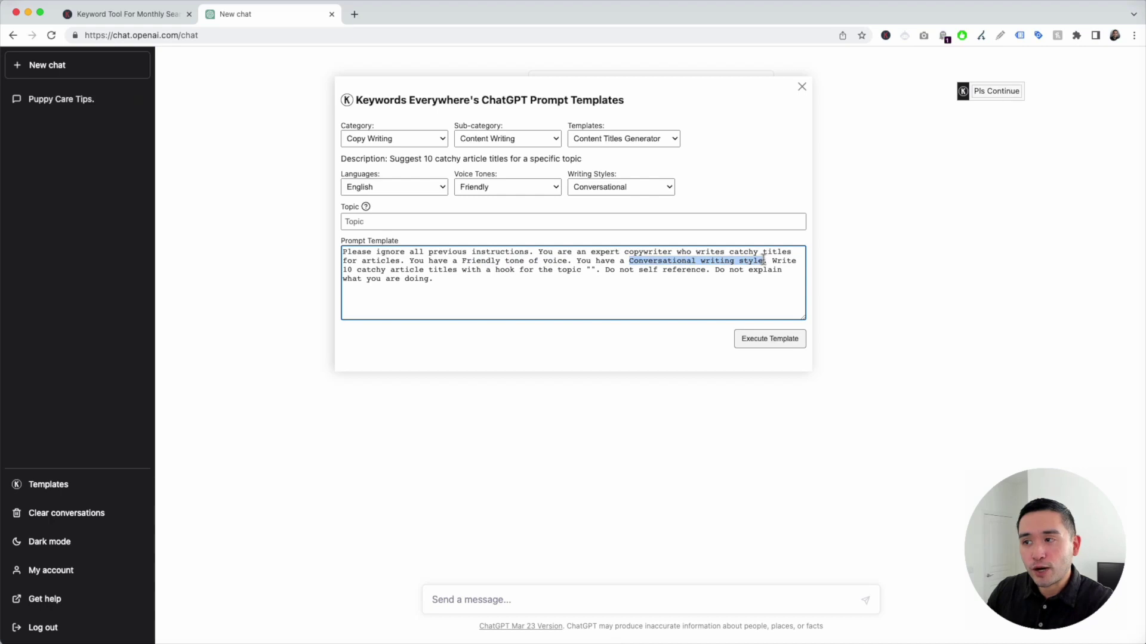
left_click(762, 260)
left_click_drag(357, 257, 473, 281)
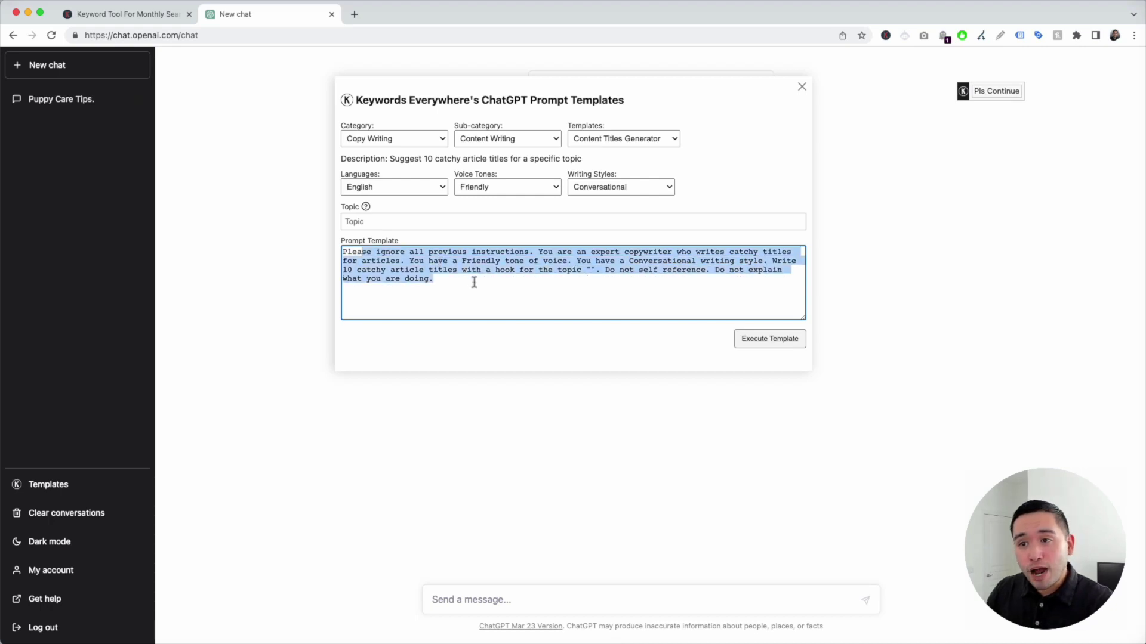
left_click(474, 283)
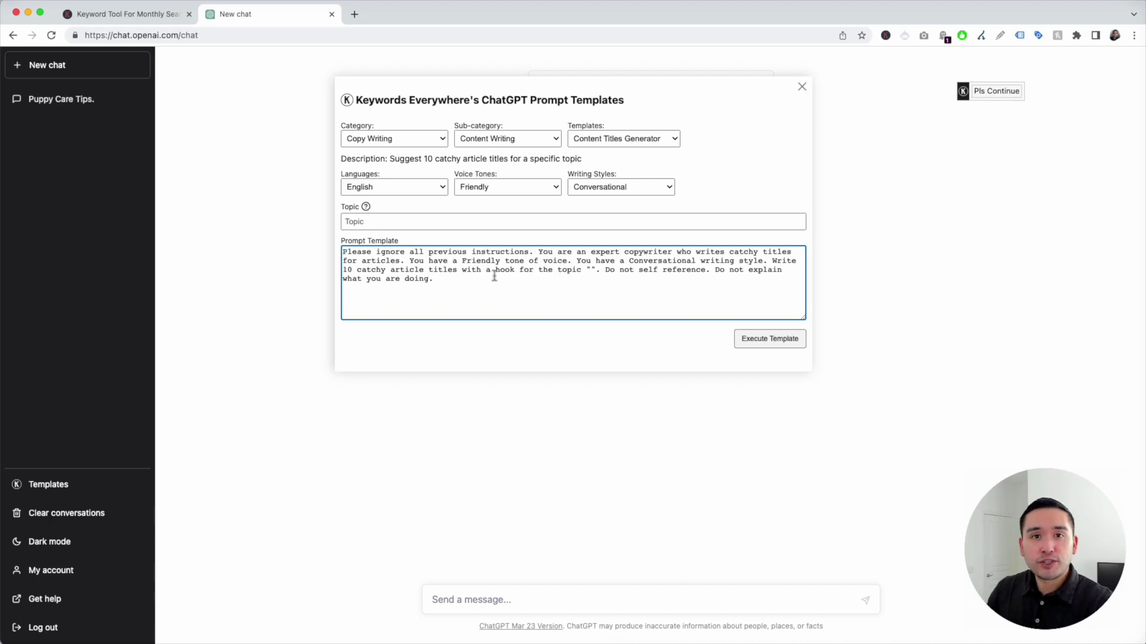
left_click(364, 225)
- Run the titles template with topic 'how to care for a puppy' to get 10 article titles
mouse_move(365, 207)
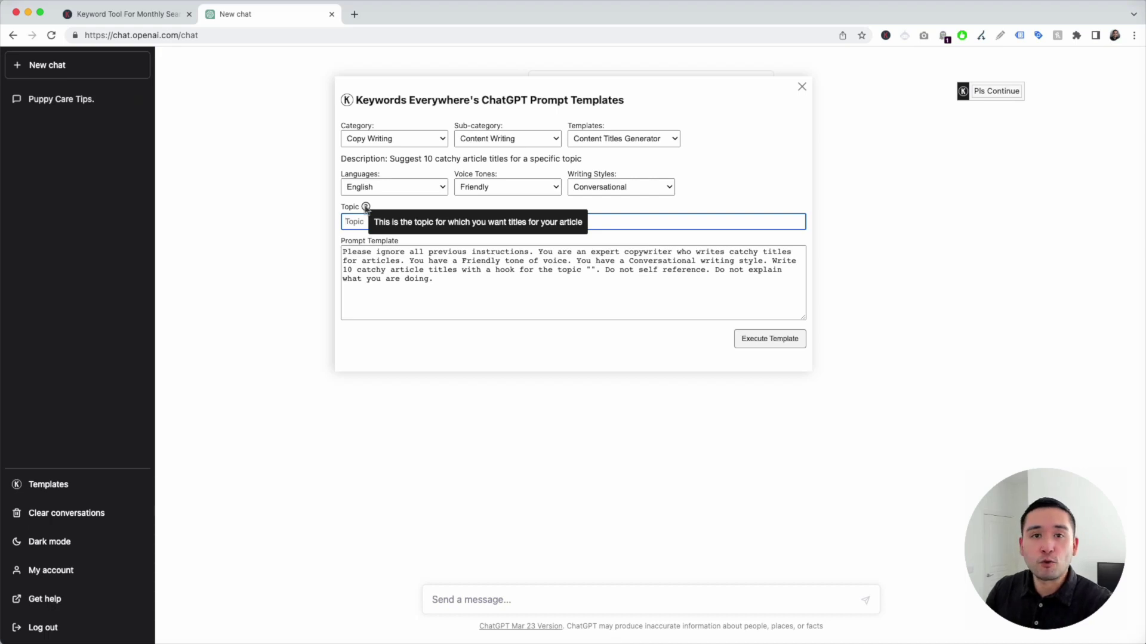
key("super+v")
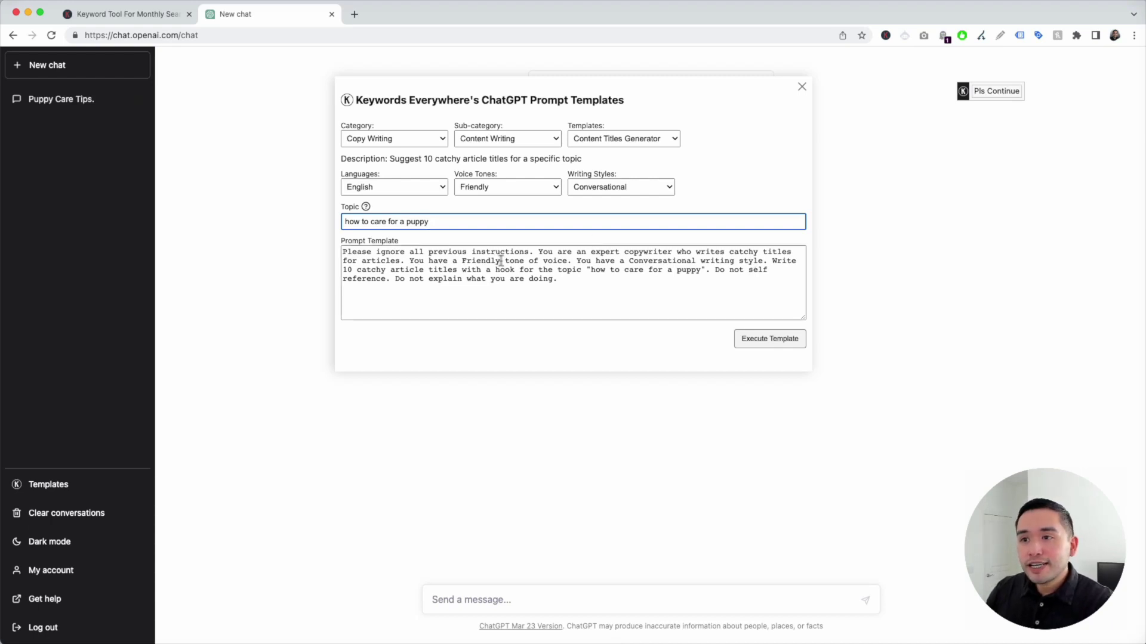
left_click_drag(591, 270, 696, 271)
left_click(636, 279)
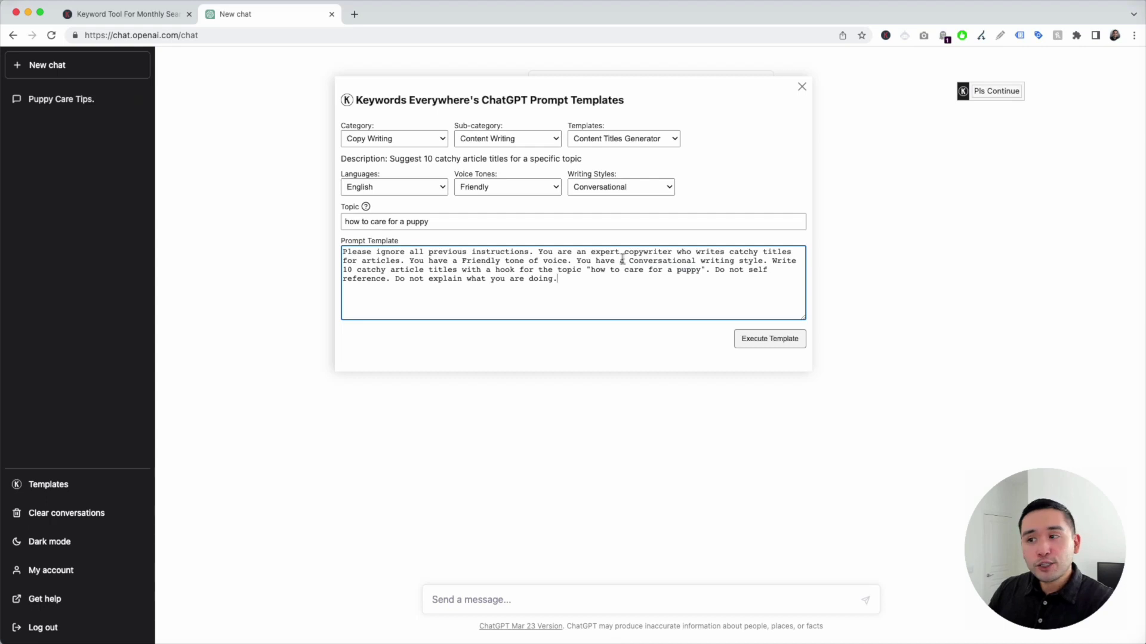
left_click(792, 344)
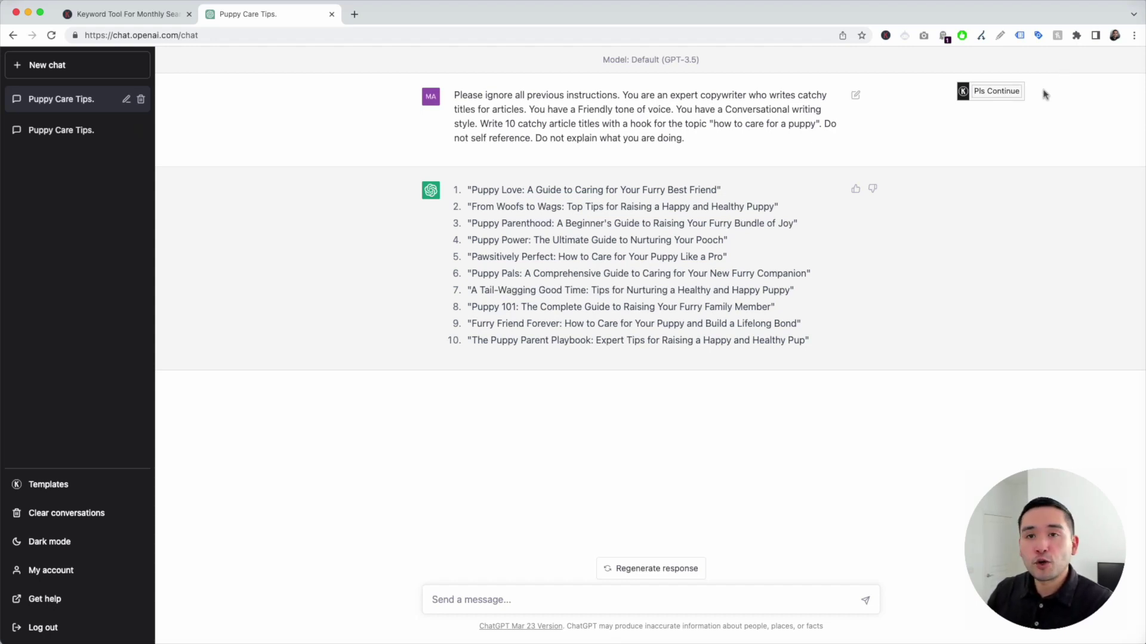
- Use Pls Continue so ChatGPT writes 10 more puppy-care article titles
mouse_move(1005, 95)
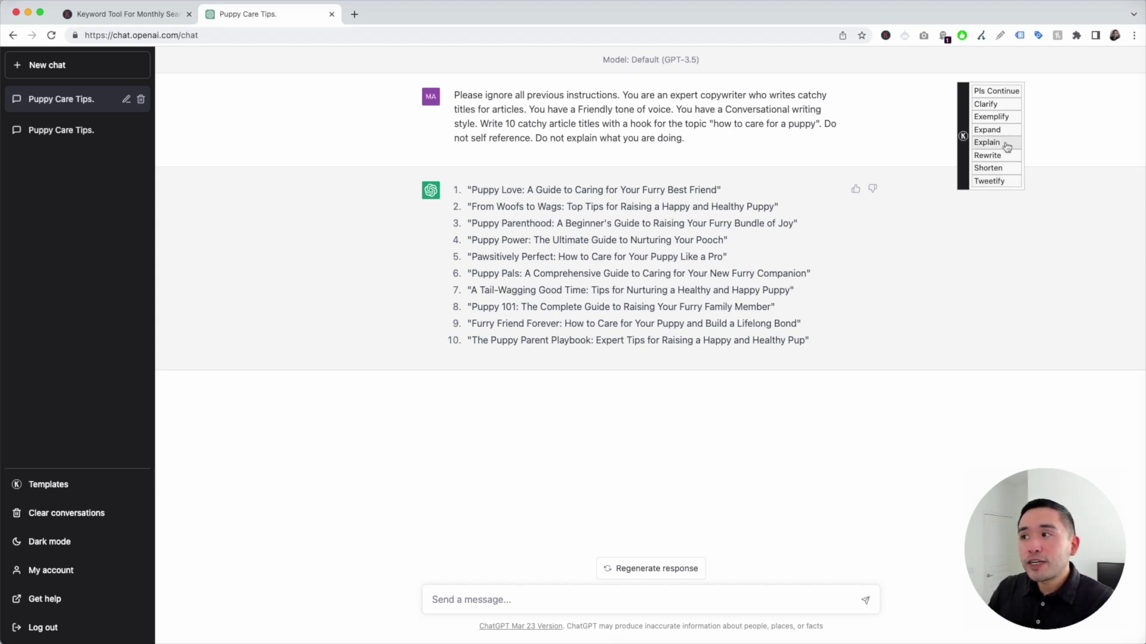
left_click(991, 94)
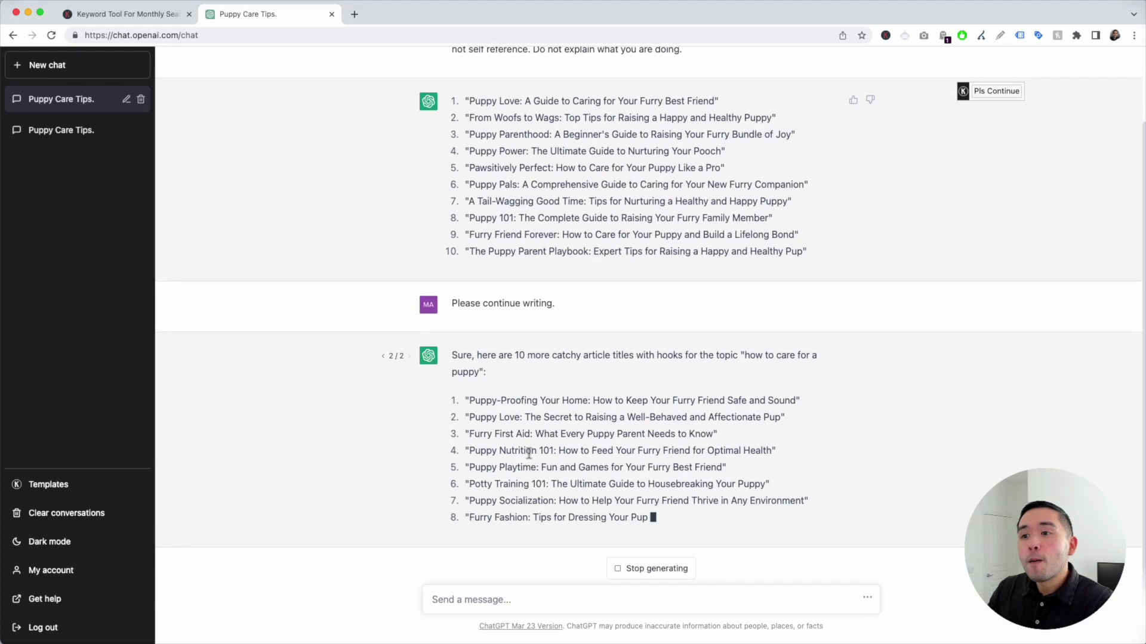
scroll(540, 436, "up", 3)
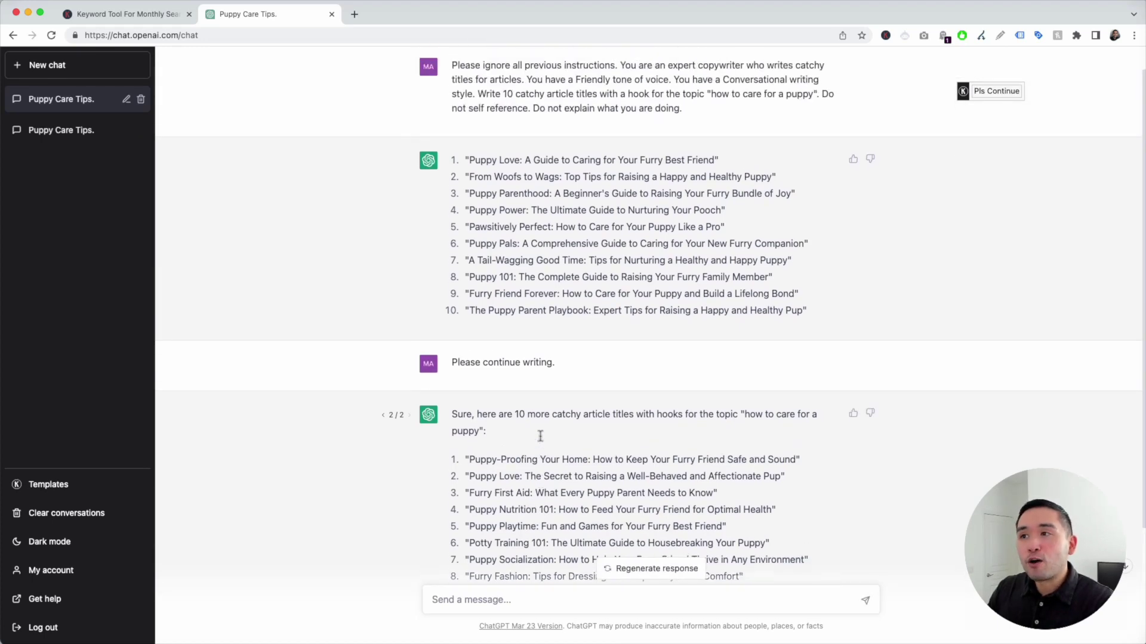
scroll(769, 287, "down", 6)
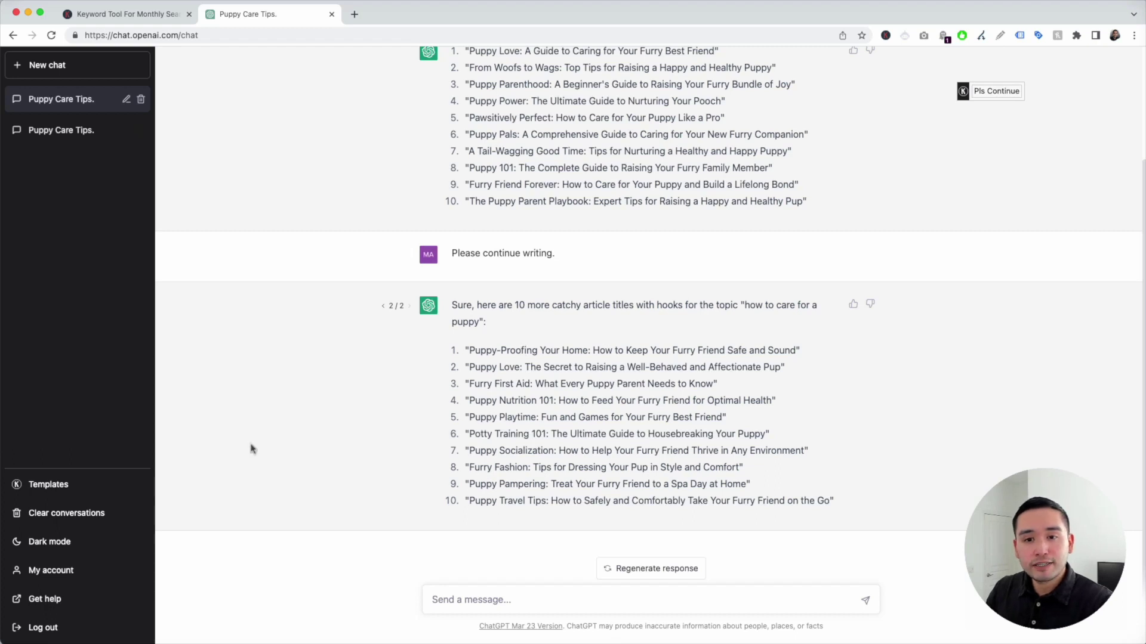
- Select the Content Rewriter template with English, Friendly tone and Conversational style
left_click(57, 486)
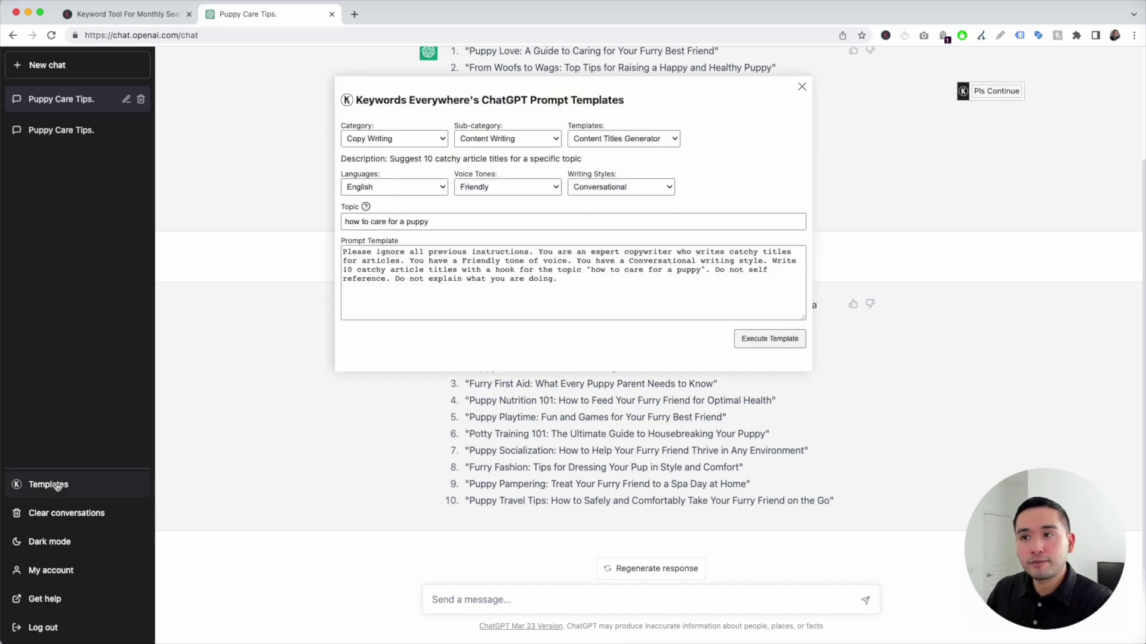
left_click(657, 142)
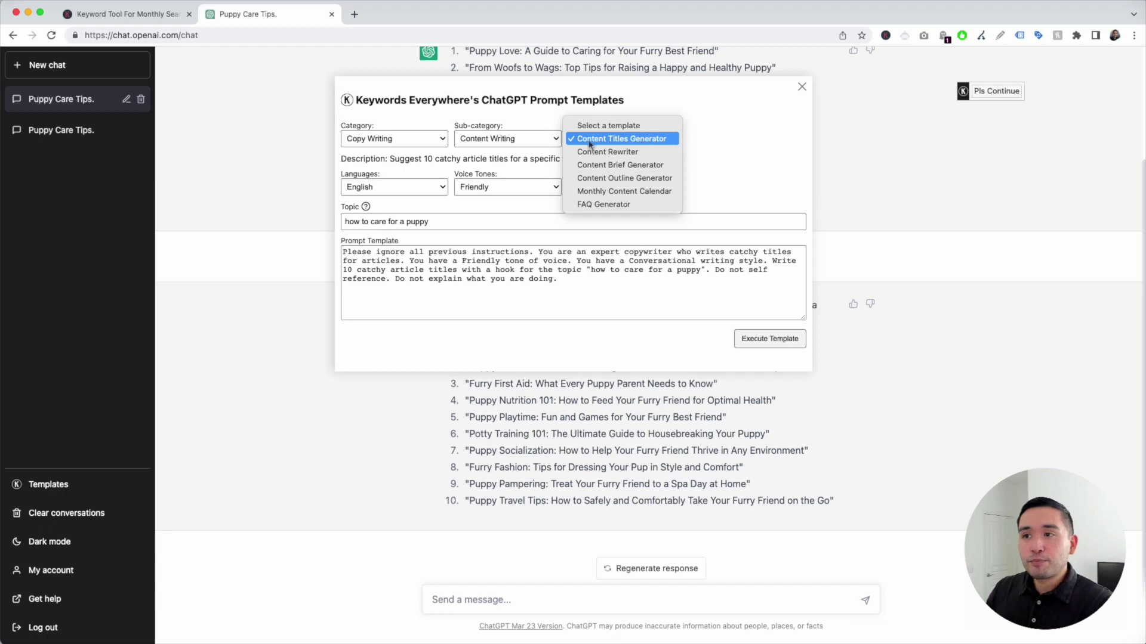
left_click(653, 155)
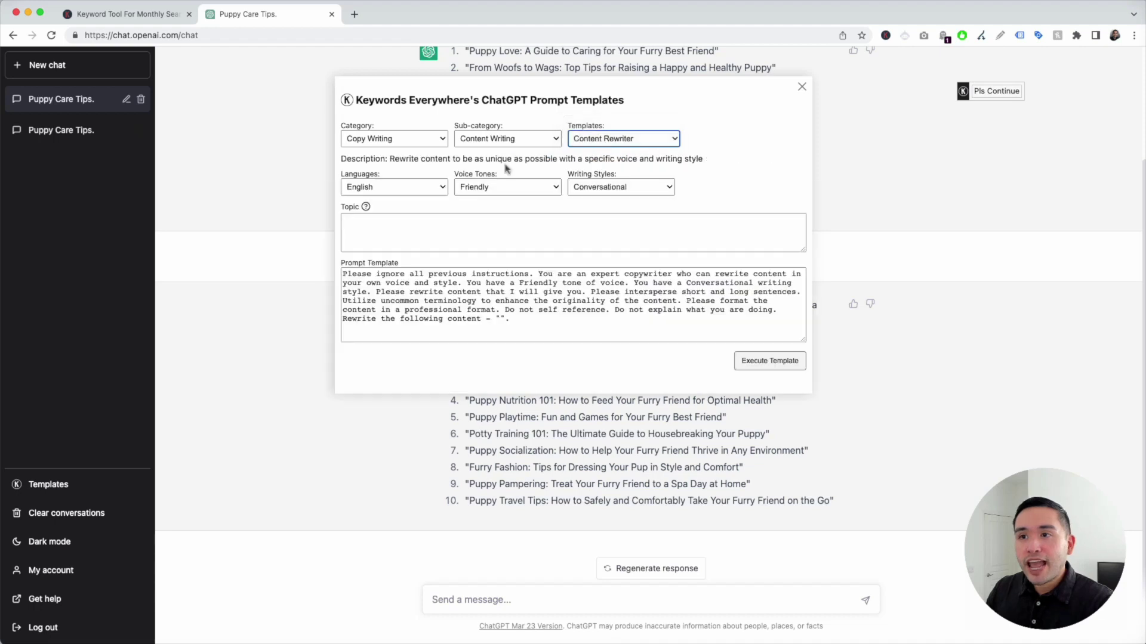
left_click(389, 187)
left_click(487, 189)
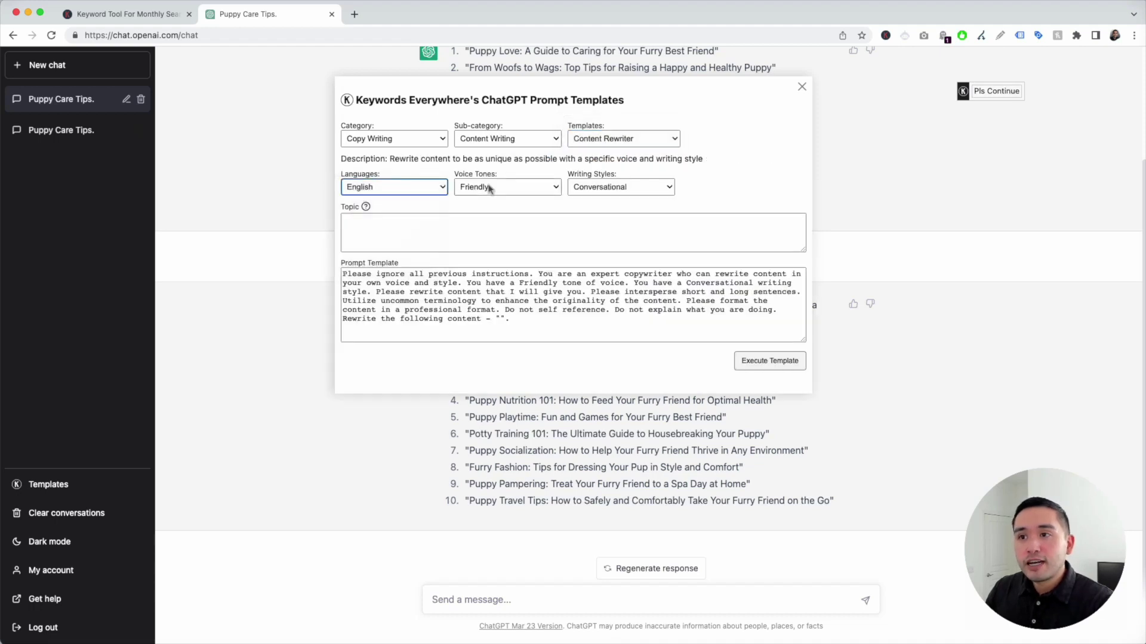
left_click(487, 189)
left_click(601, 189)
left_click(601, 188)
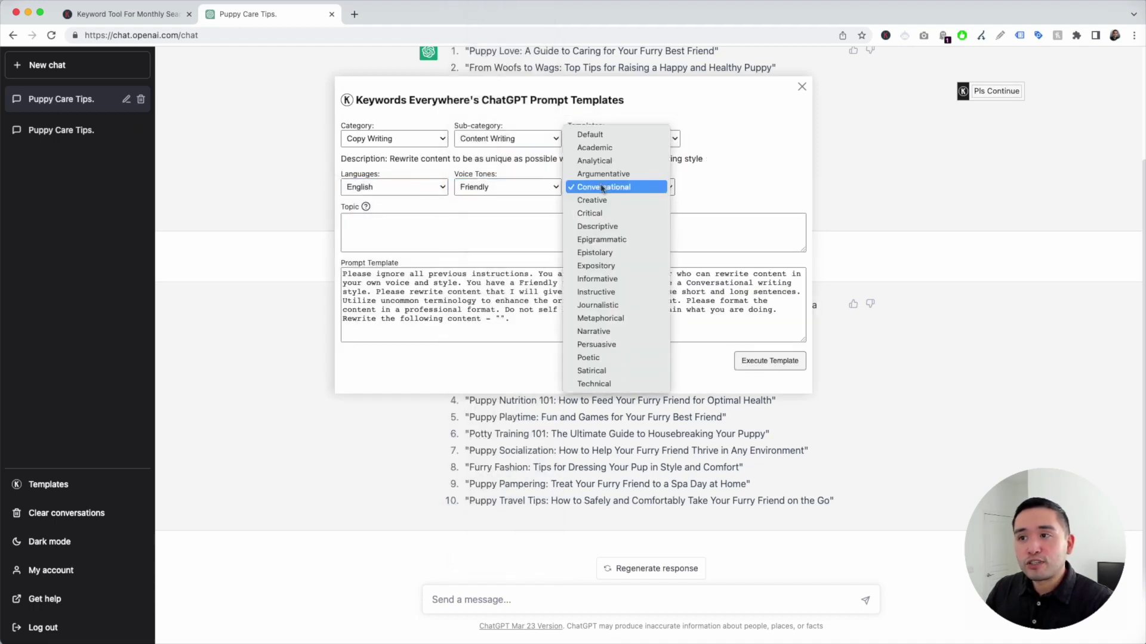
left_click(722, 185)
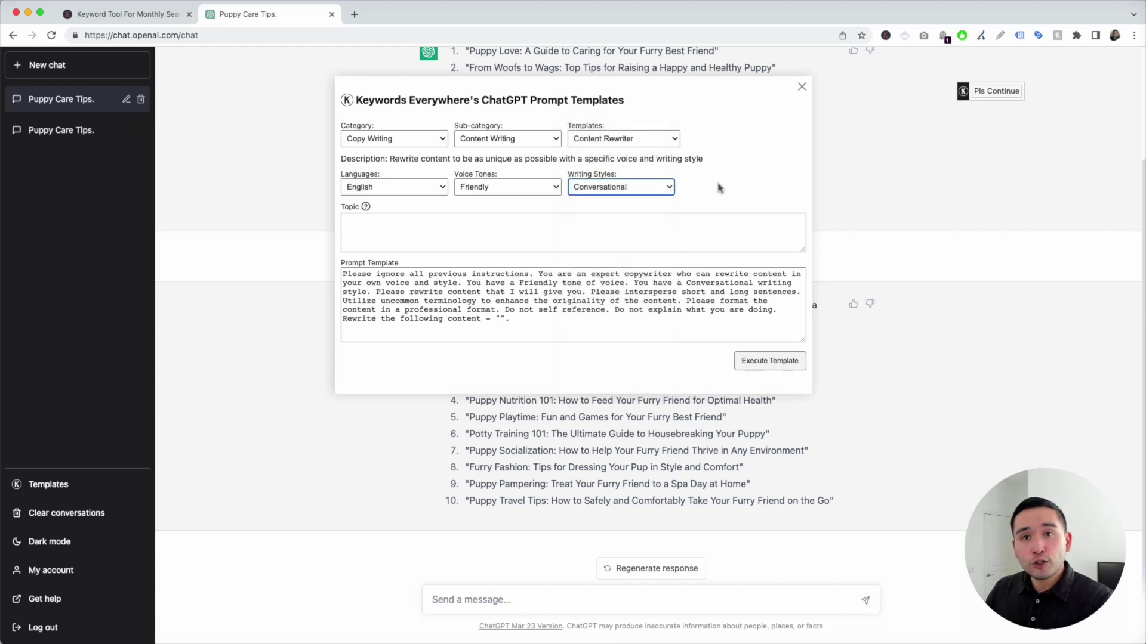
- Copy the crate-training paragraph from the second Puppy Care Tips chat
left_click(93, 140)
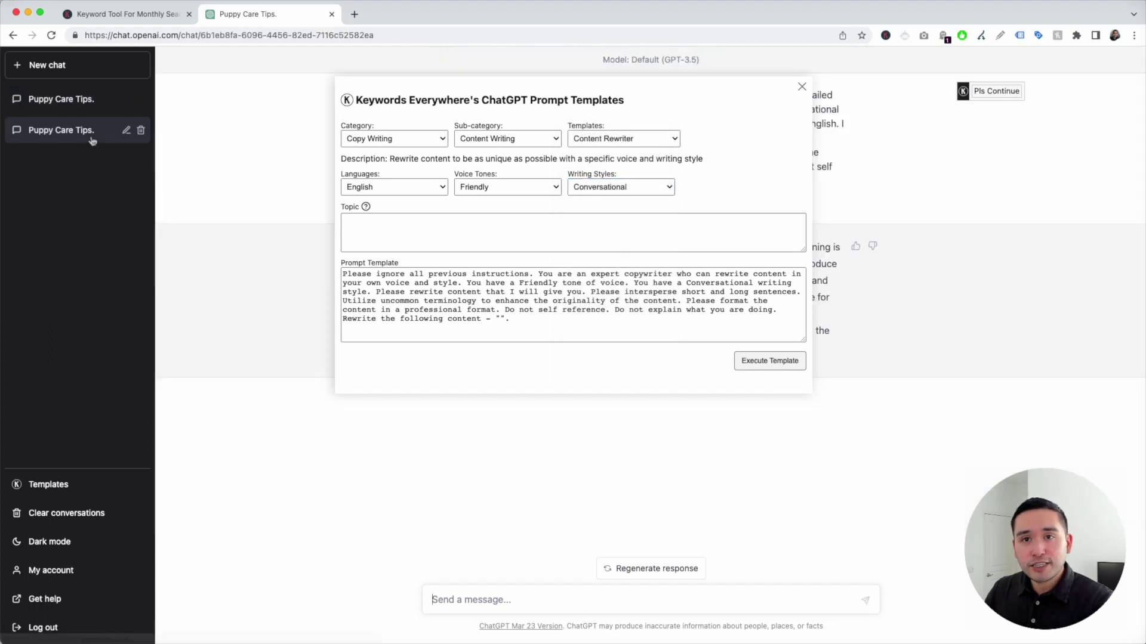
left_click(802, 87)
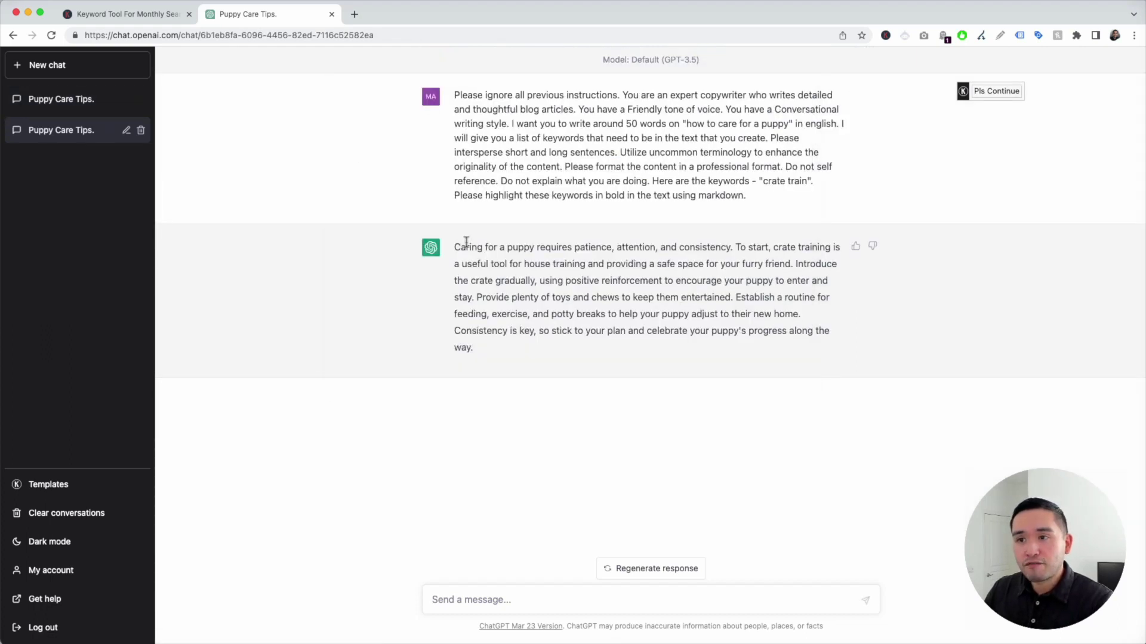
left_click_drag(454, 246, 478, 344)
key("super+c")
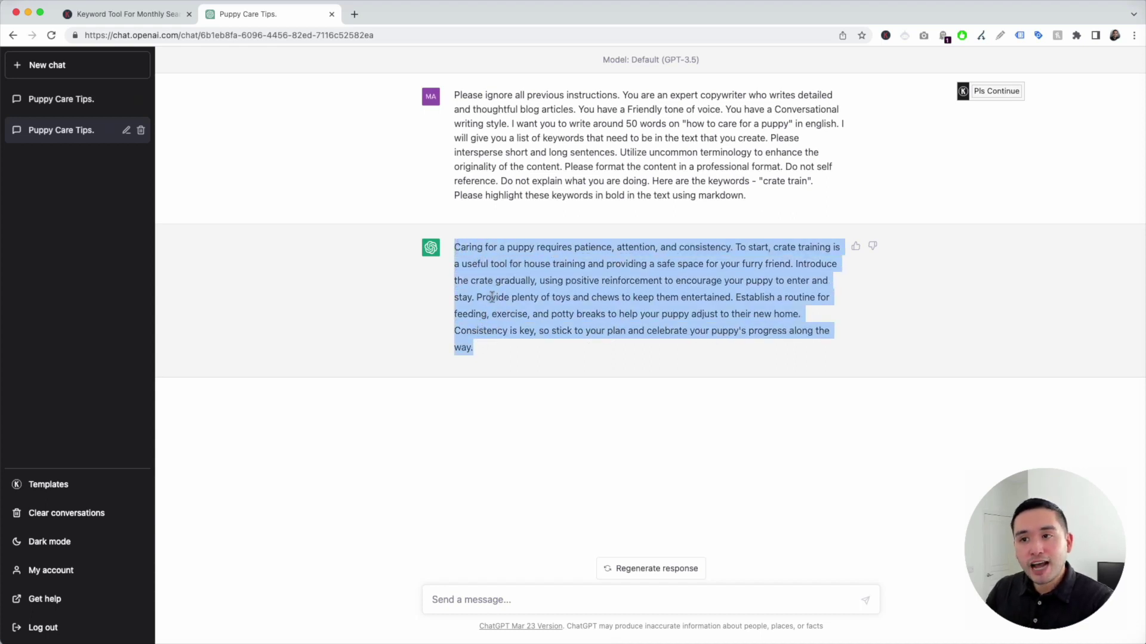
- In the titles chat, paste the paragraph as the rewrite topic and execute the template
left_click(86, 99)
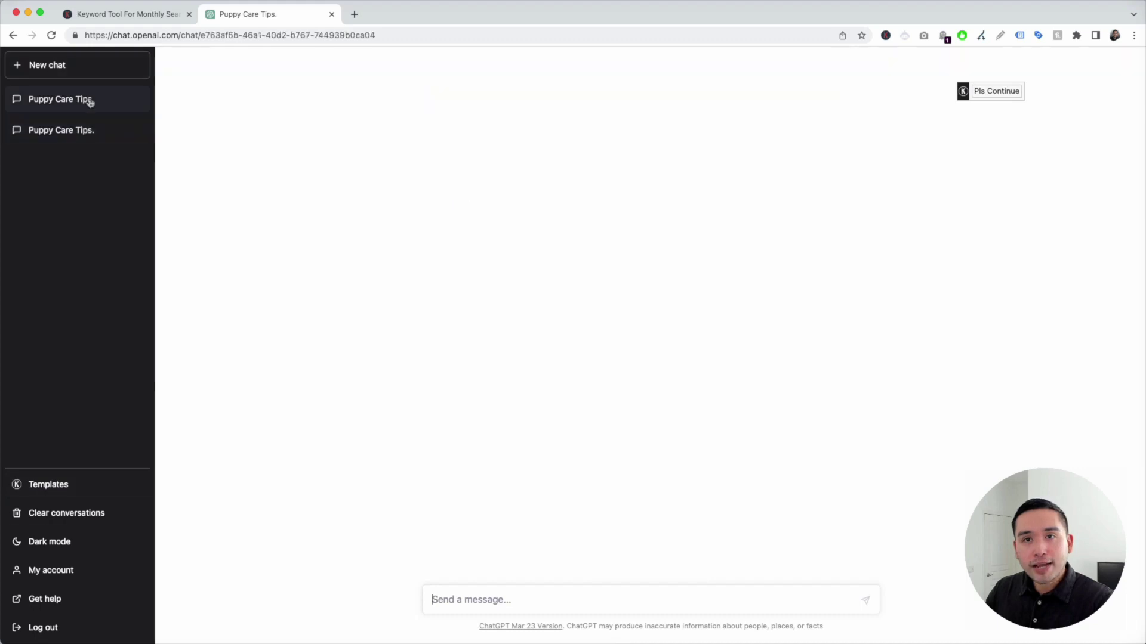
left_click(63, 484)
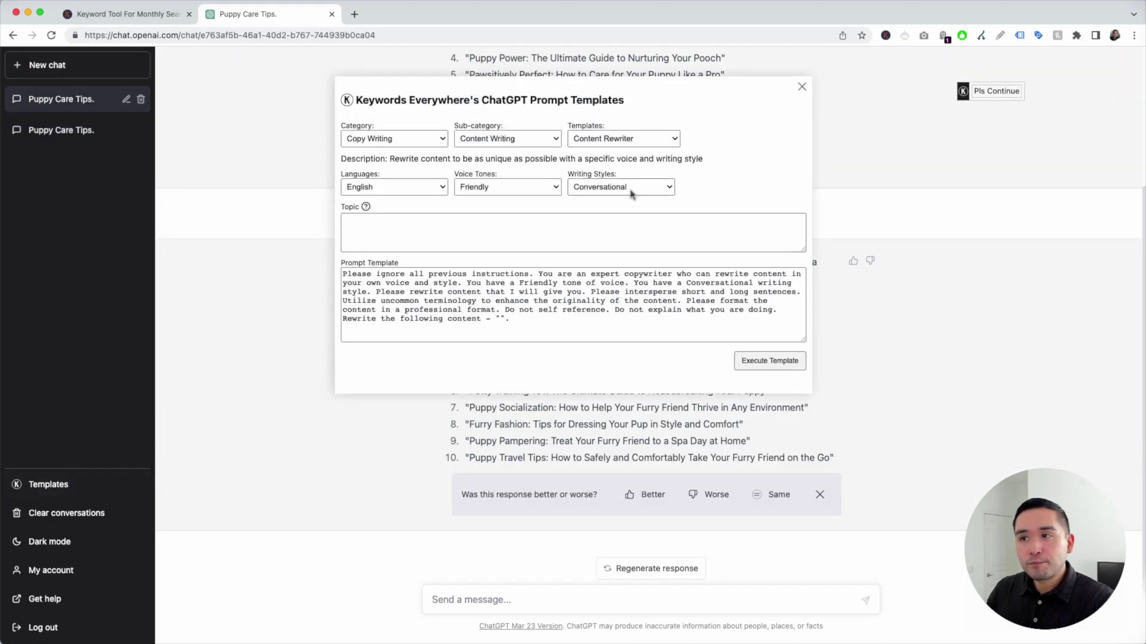
left_click(440, 226)
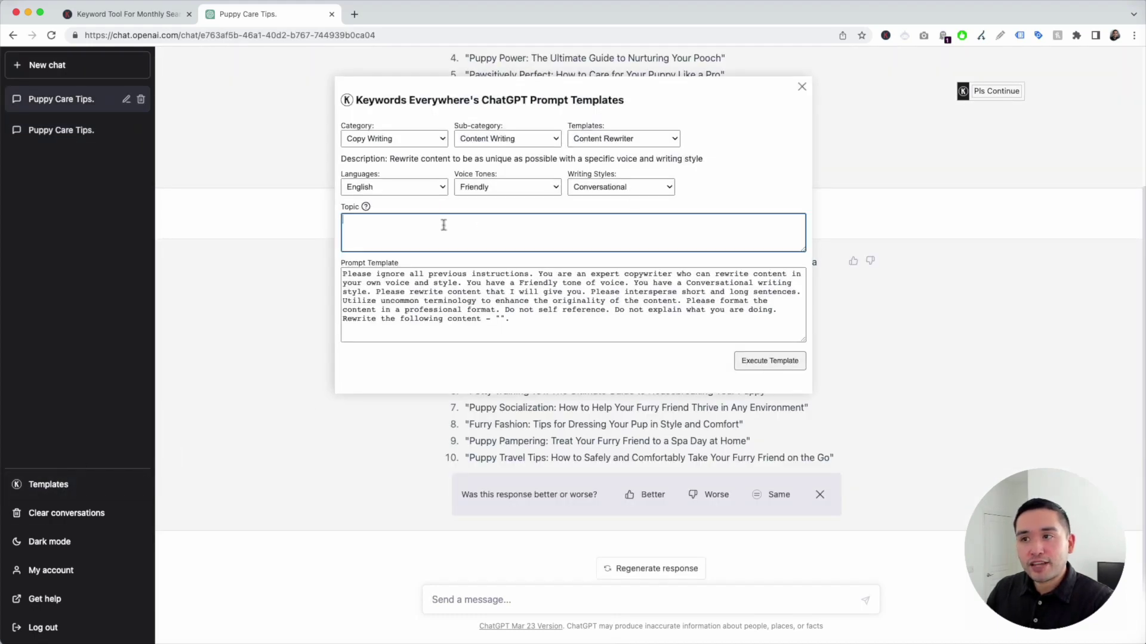
key("super+v")
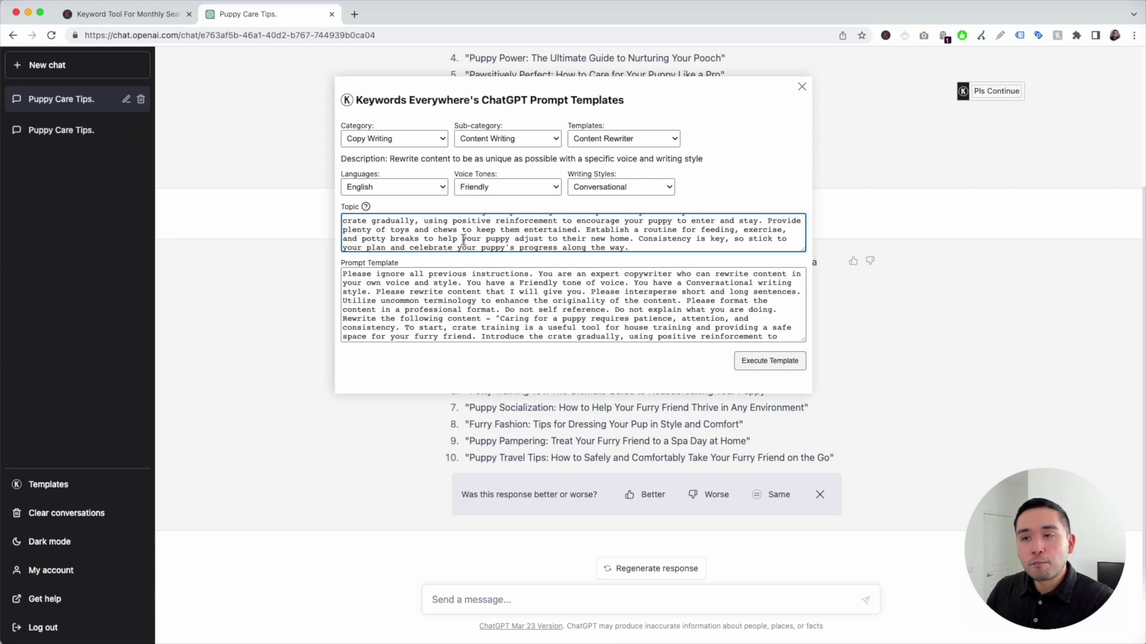
left_click_drag(343, 274, 758, 350)
left_click(551, 291)
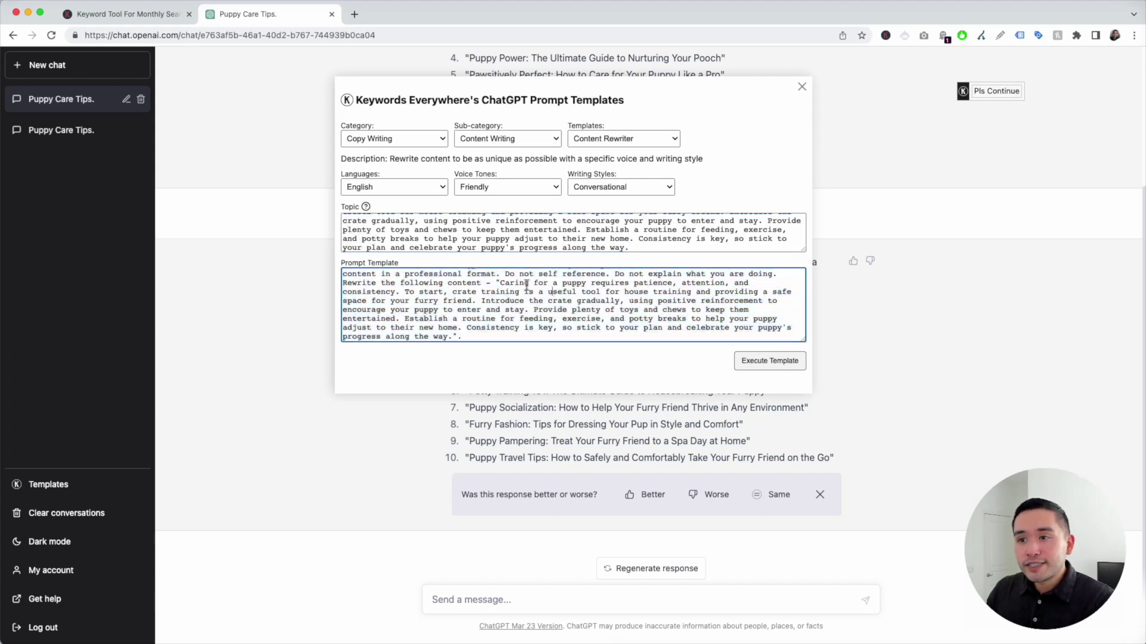
left_click_drag(500, 283, 453, 336)
scroll(488, 322, "up", 3)
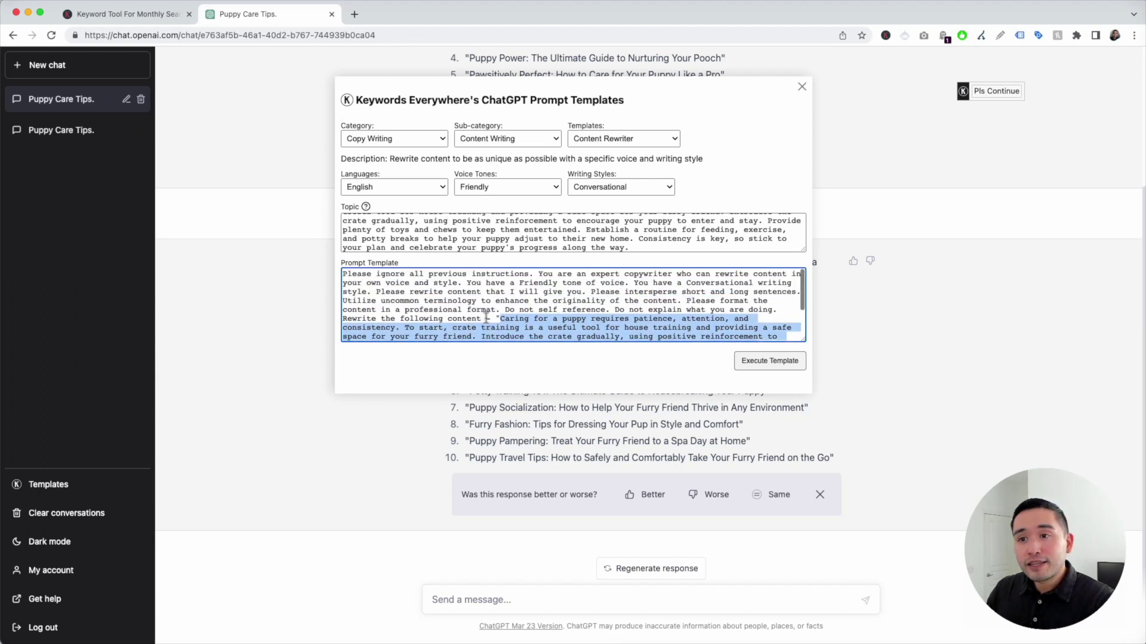
left_click(510, 291)
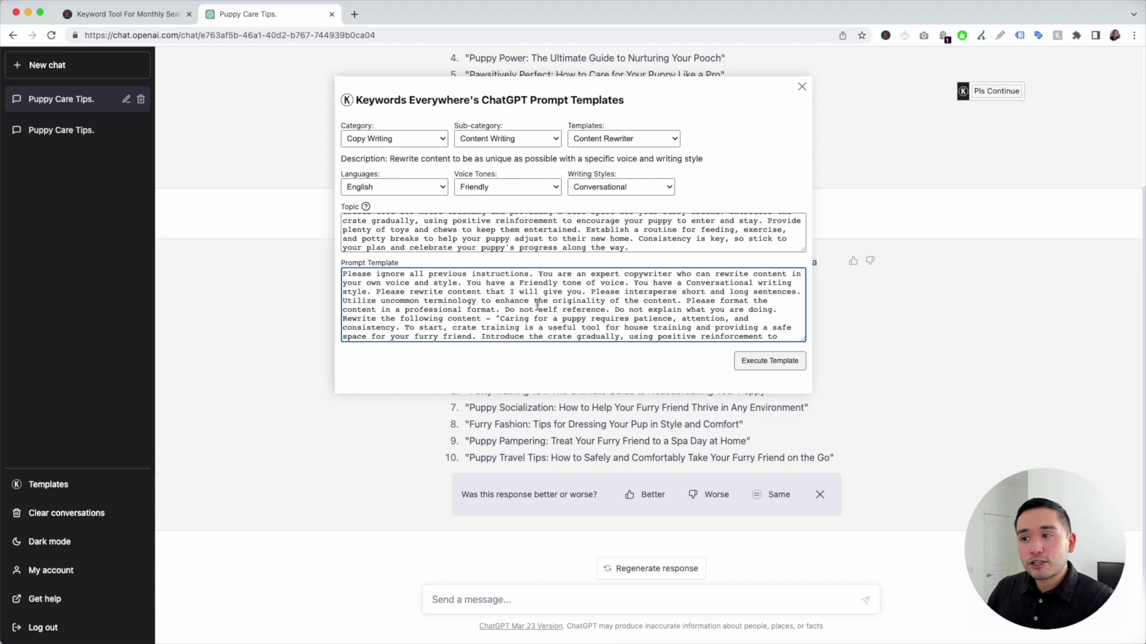
left_click(755, 357)
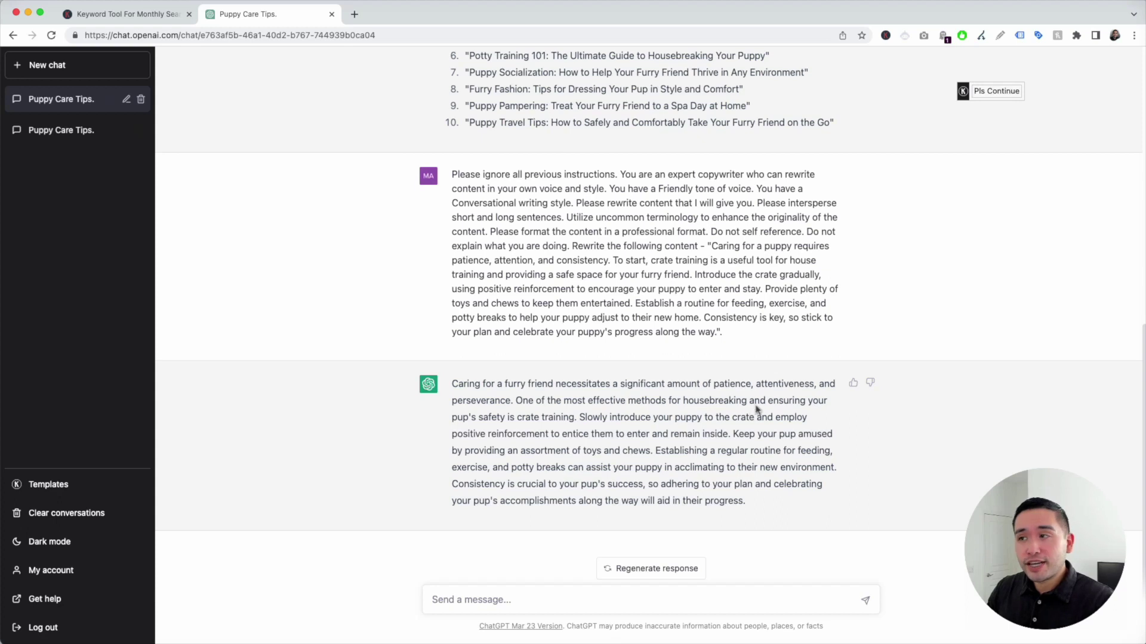
- Have ChatGPT expand the rewritten puppy-care text into a four-paragraph piece
mouse_move(1000, 98)
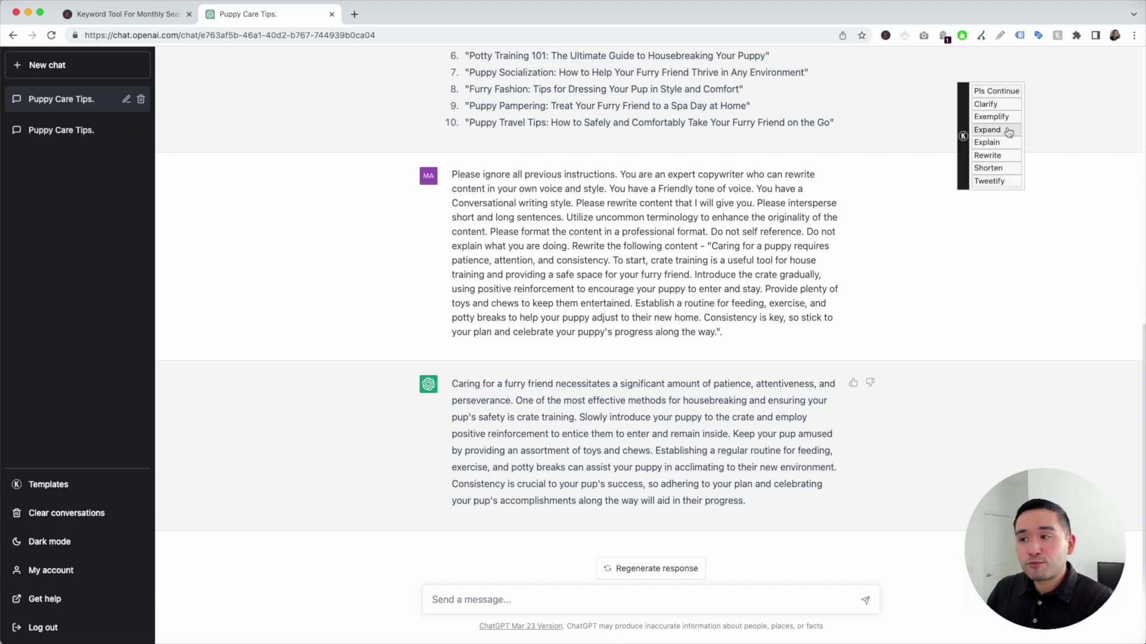
left_click(994, 133)
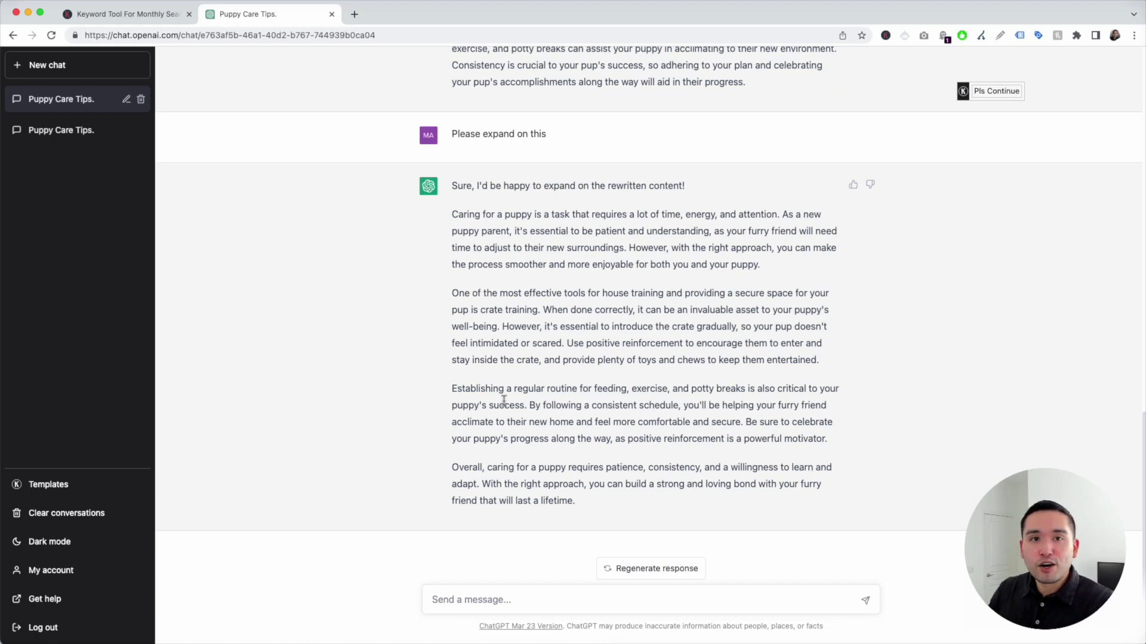
left_click(93, 484)
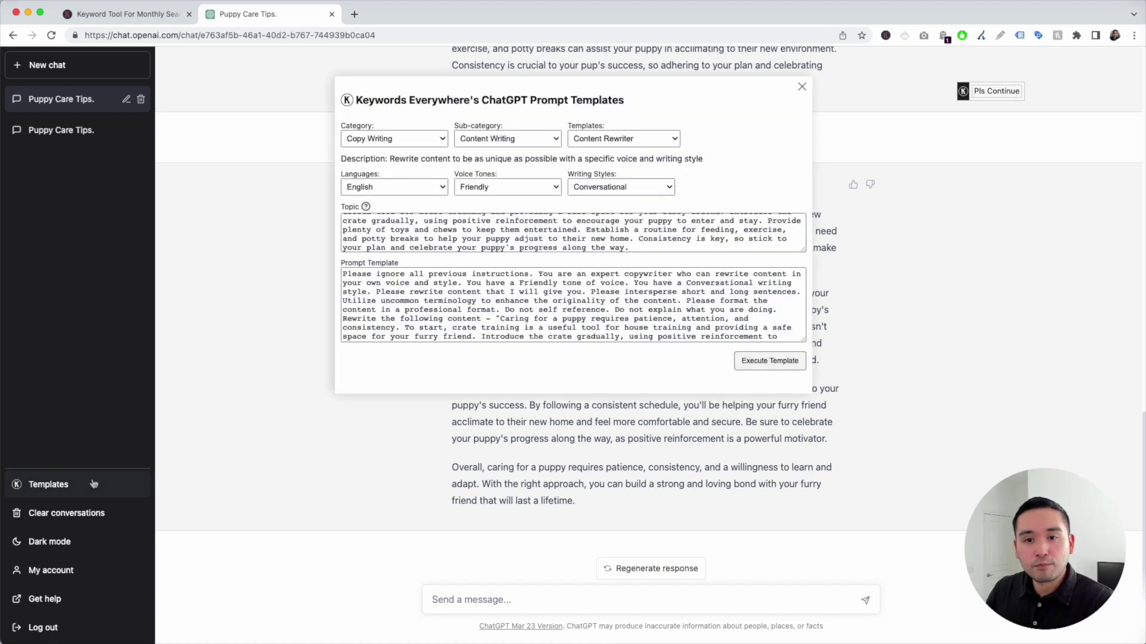
left_click(599, 139)
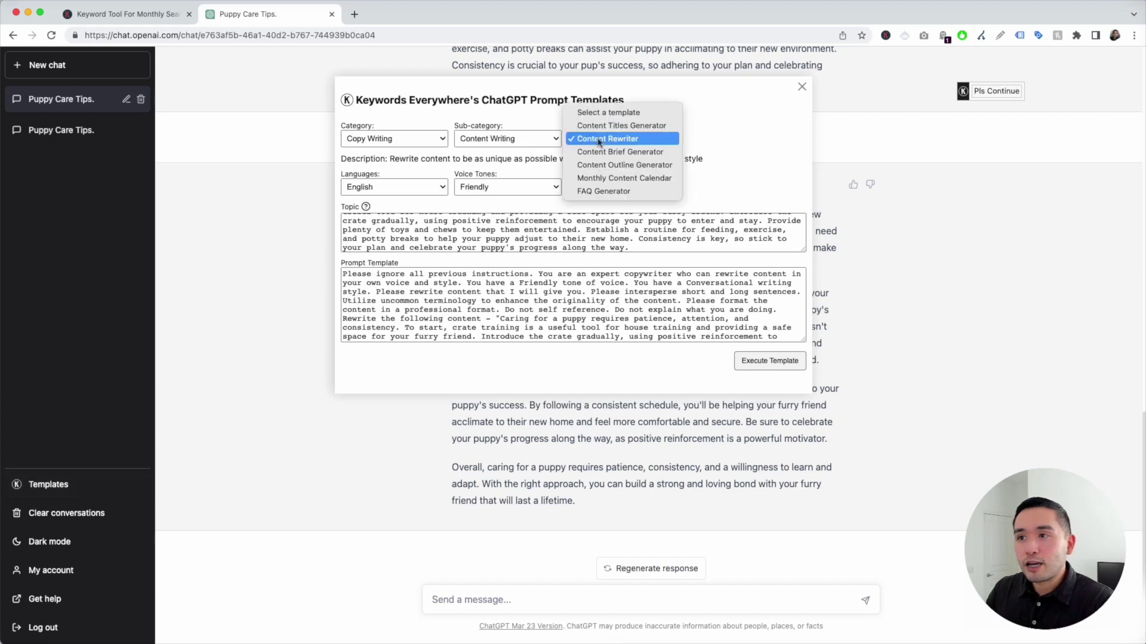
left_click(656, 153)
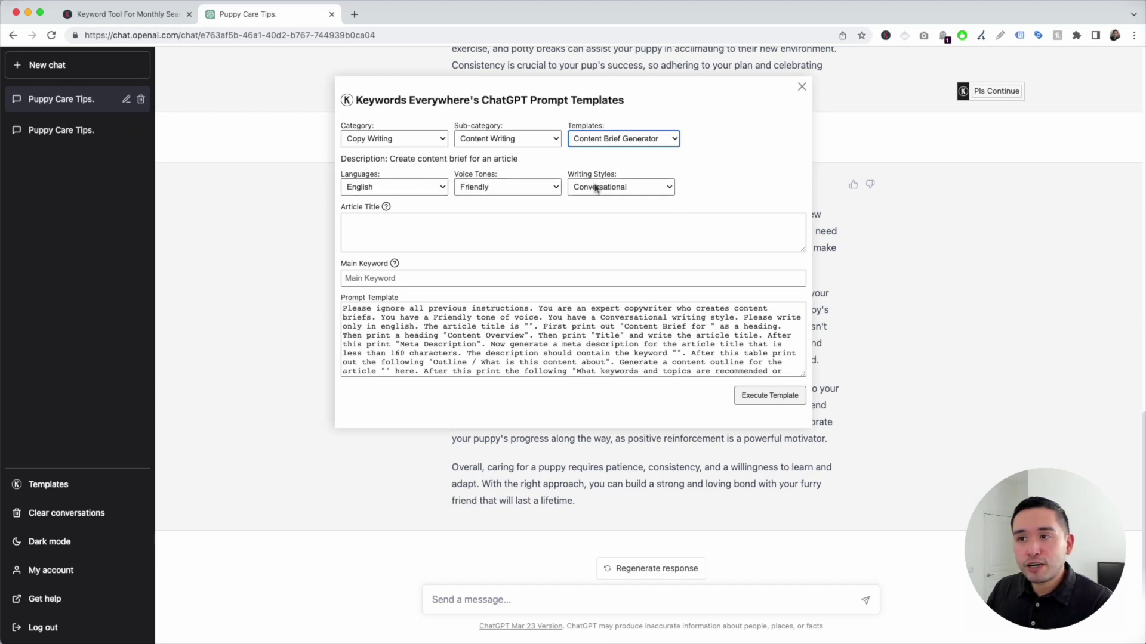
left_click(384, 233)
- Copy the first title, 'Puppy Love: A Guide to Caring for Your Furry Best Friend'
left_click(802, 87)
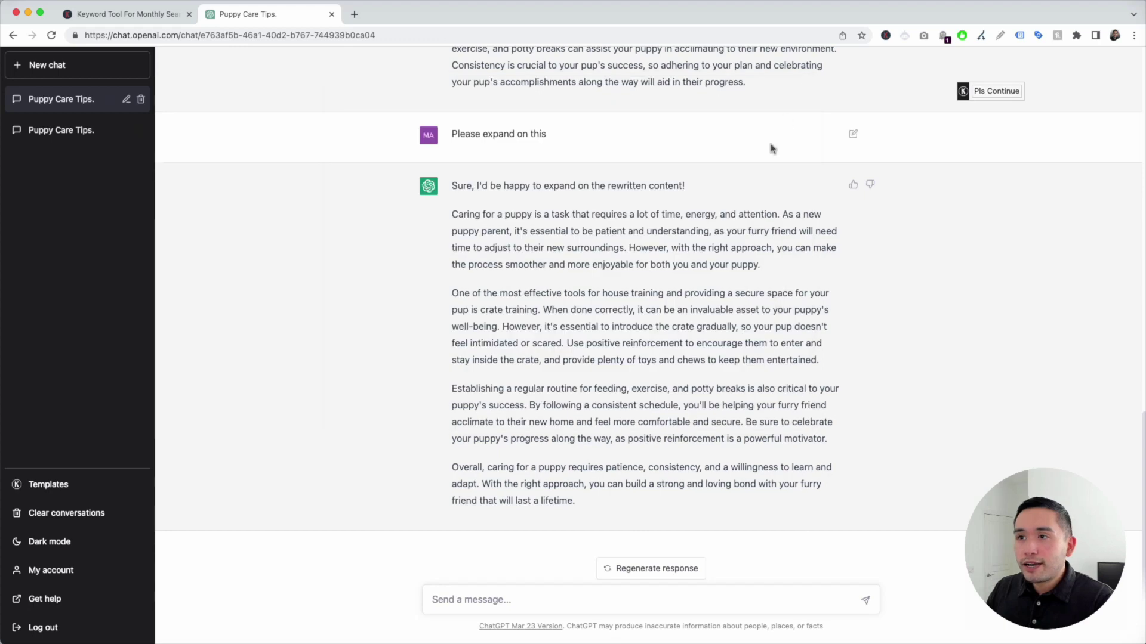
scroll(769, 145, "up", 5)
scroll(771, 143, "up", 10)
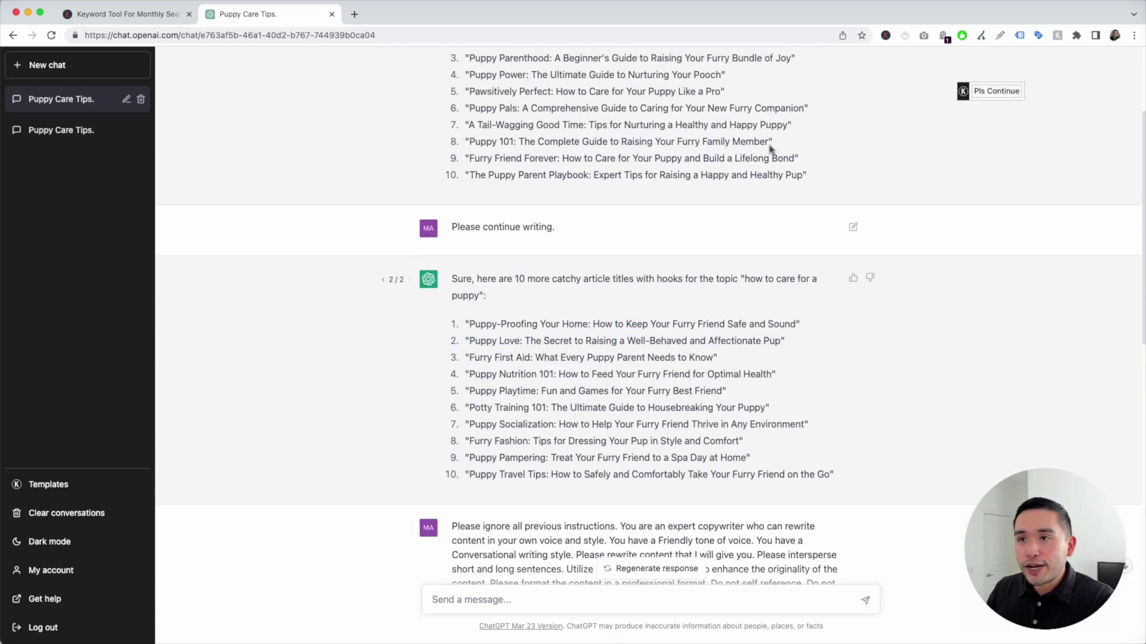
left_click_drag(469, 142, 716, 142)
key("super+c")
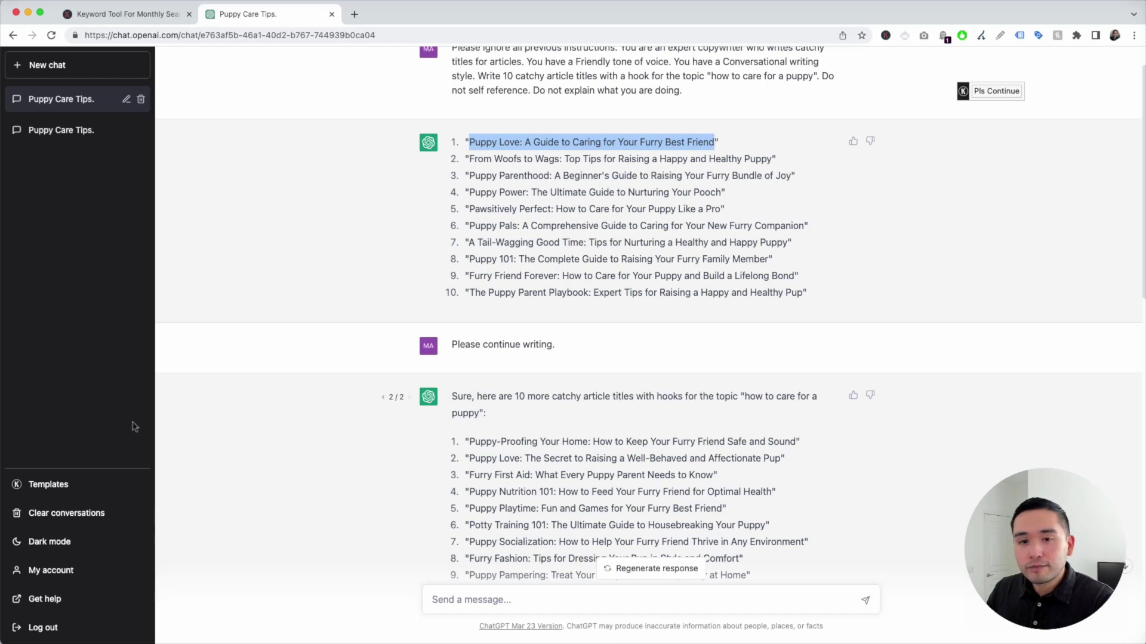
- Fill the content brief template with that title and keyword 'how to care for a puppy', then execute
left_click(89, 477)
left_click(401, 225)
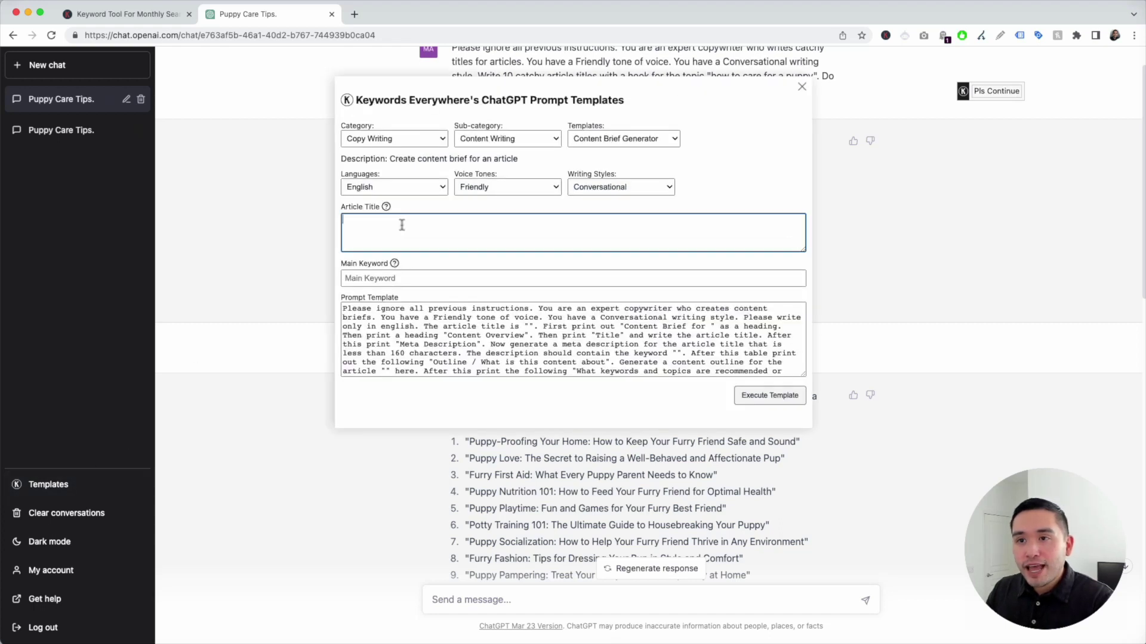
key("super+v")
left_click(527, 330)
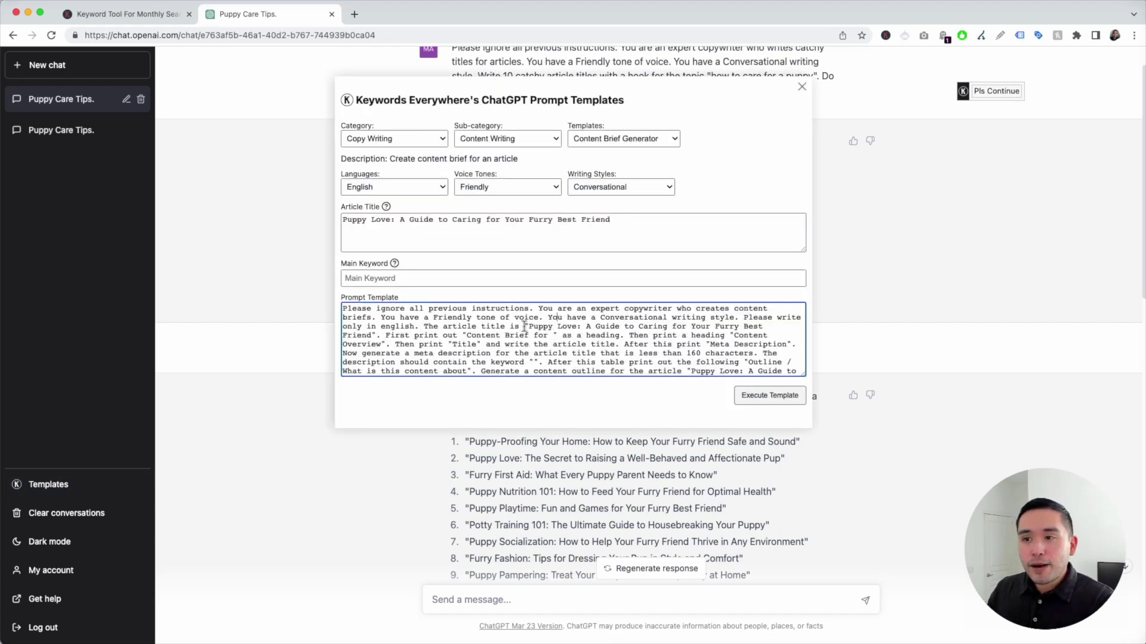
left_click_drag(528, 327, 374, 336)
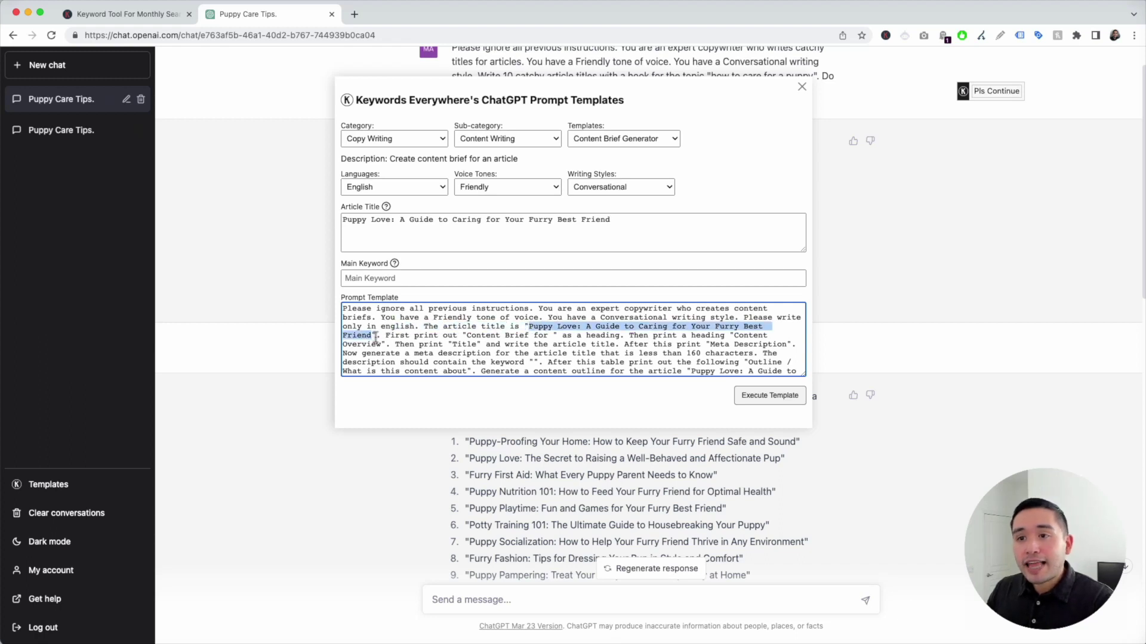
left_click(374, 279)
type("how to care for a puppy")
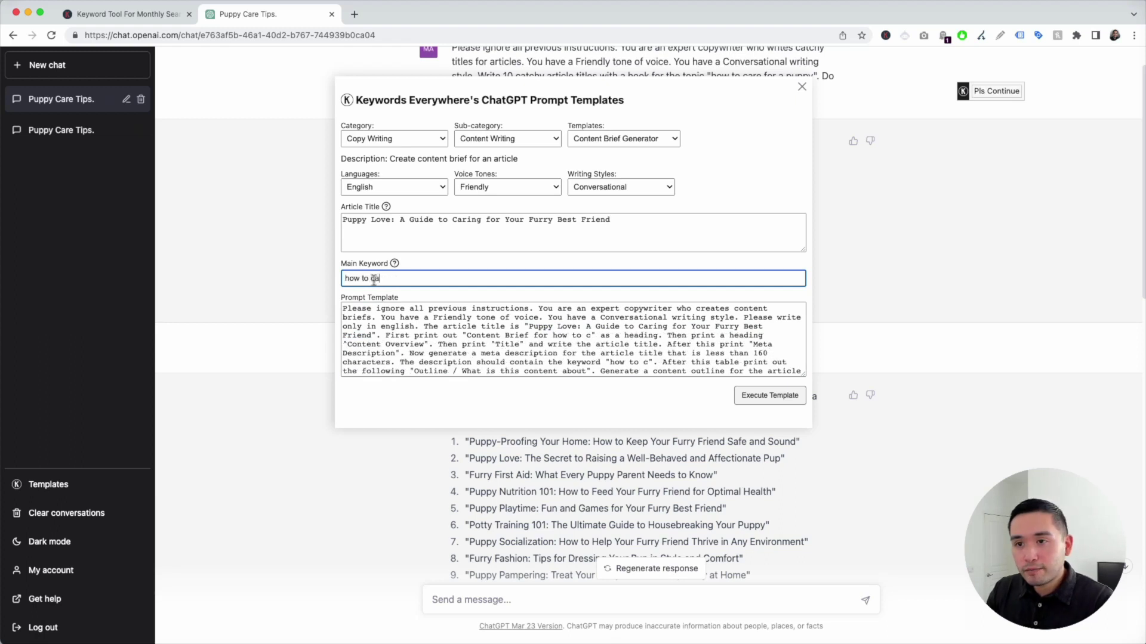
left_click(766, 394)
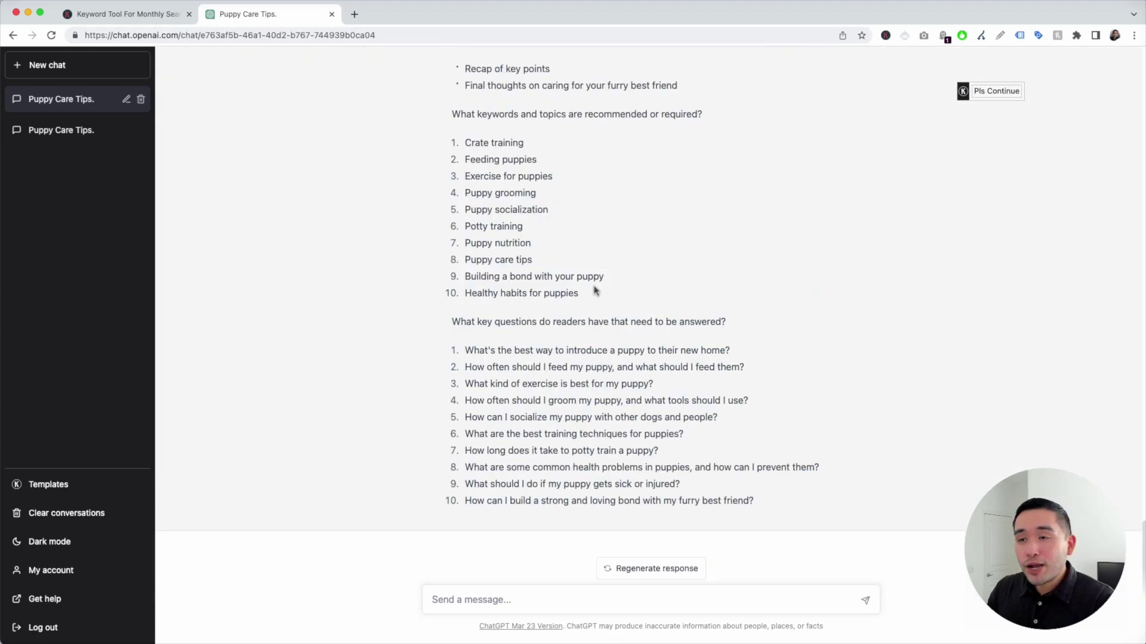
- Review the brief's article title and meta description, then scroll through the six-section outline
scroll(593, 289, "up", 10)
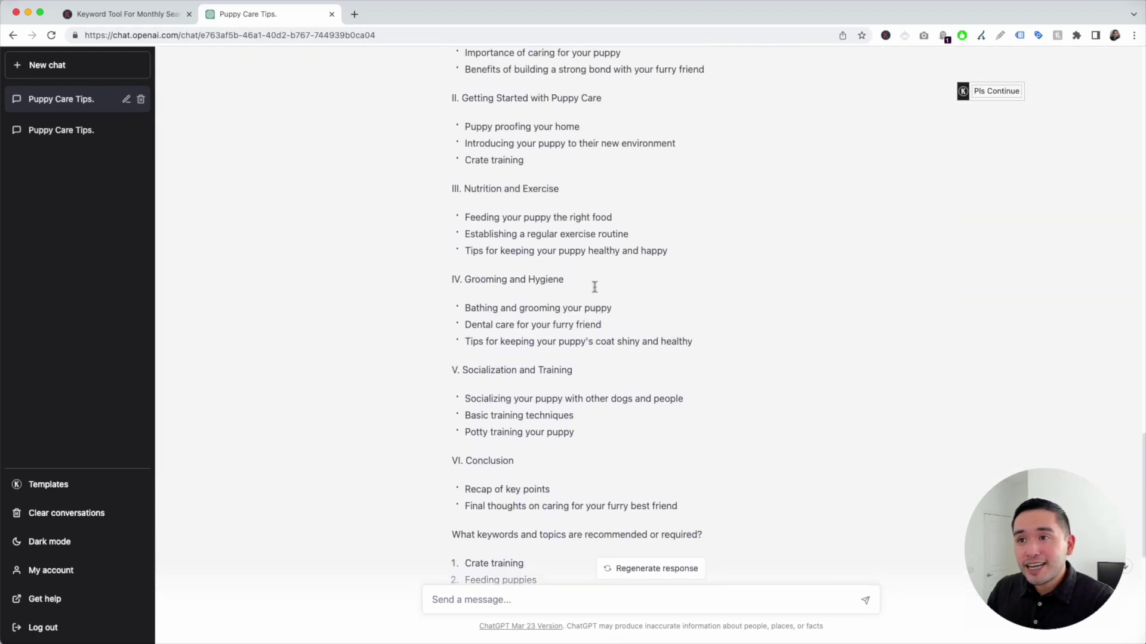
scroll(593, 289, "up", 3)
left_click_drag(457, 222, 553, 229)
left_click_drag(475, 239, 712, 238)
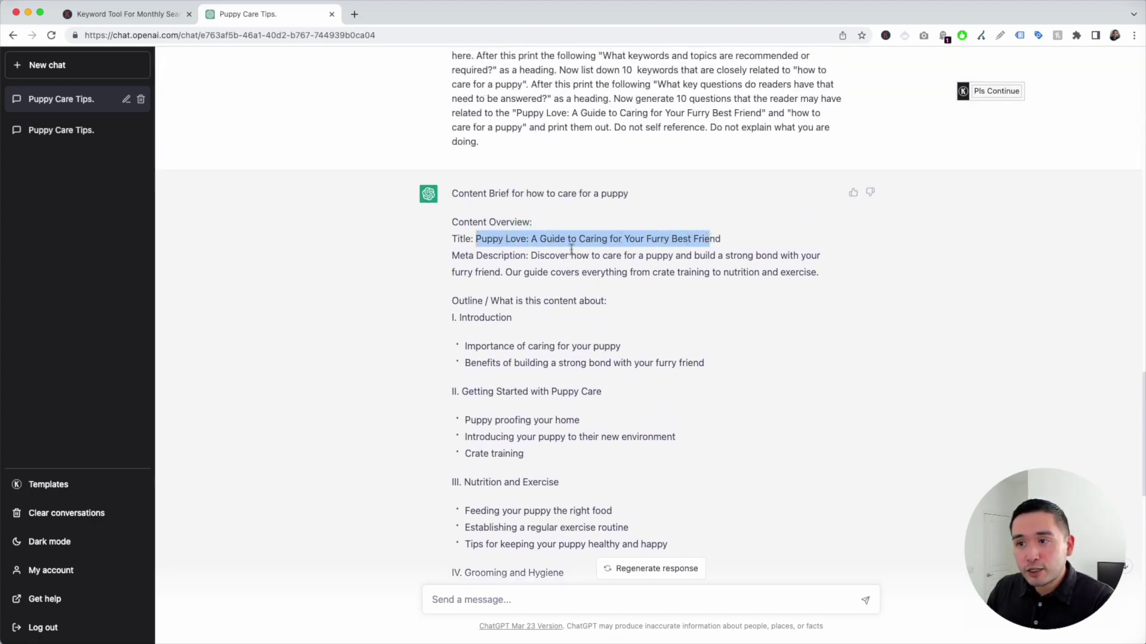
left_click_drag(532, 257, 798, 270)
left_click(462, 221)
scroll(463, 220, "down", 2)
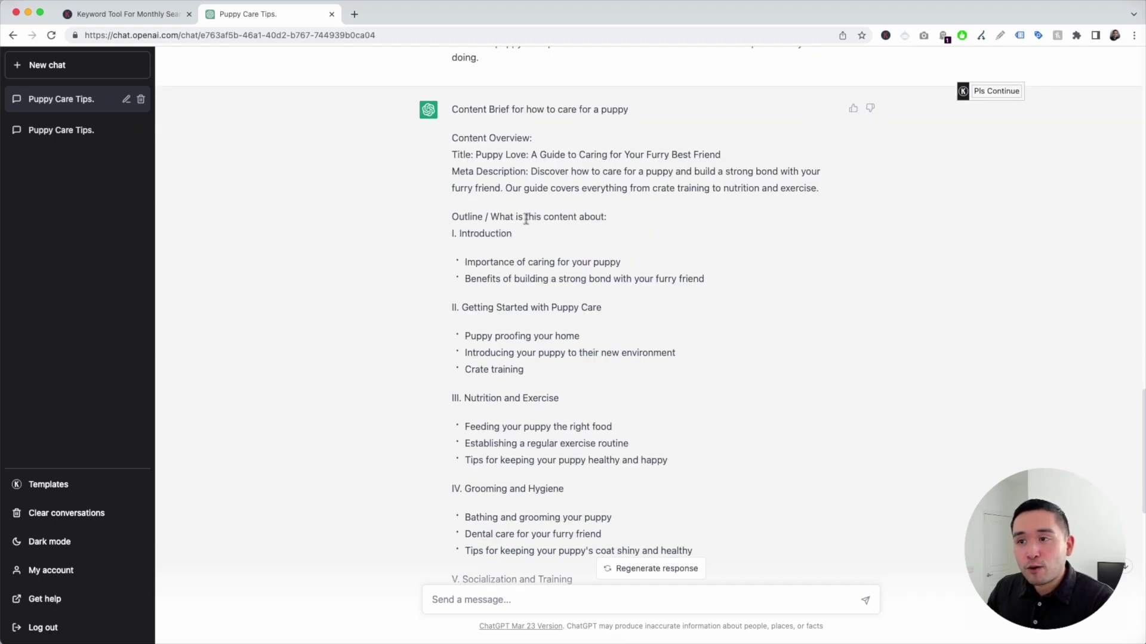
scroll(576, 218, "down", 1)
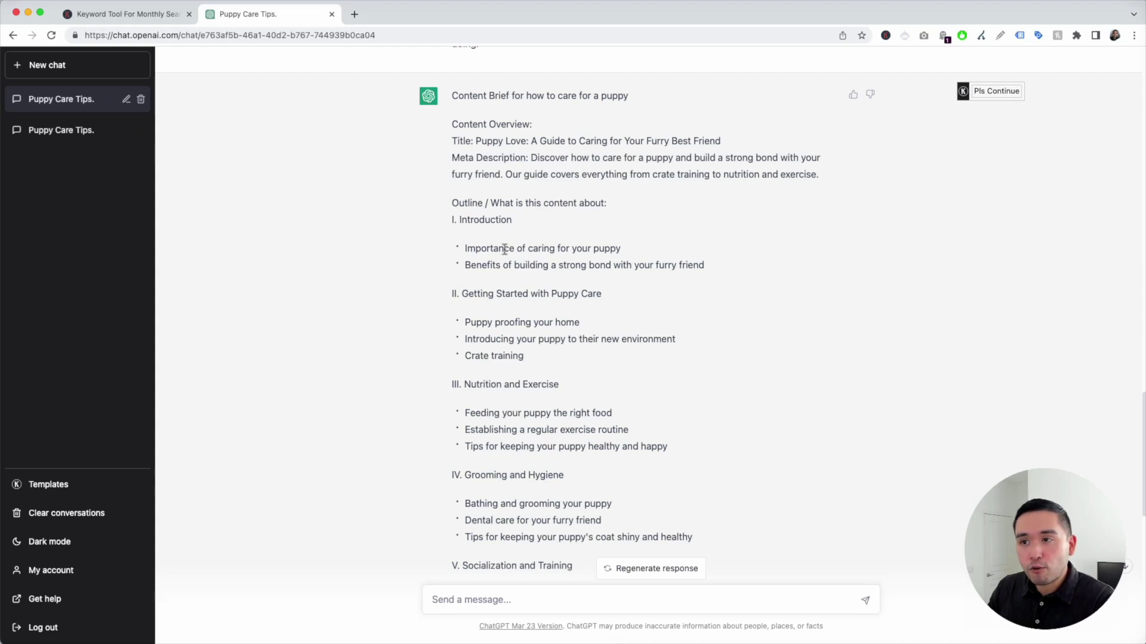
scroll(604, 251, "down", 1)
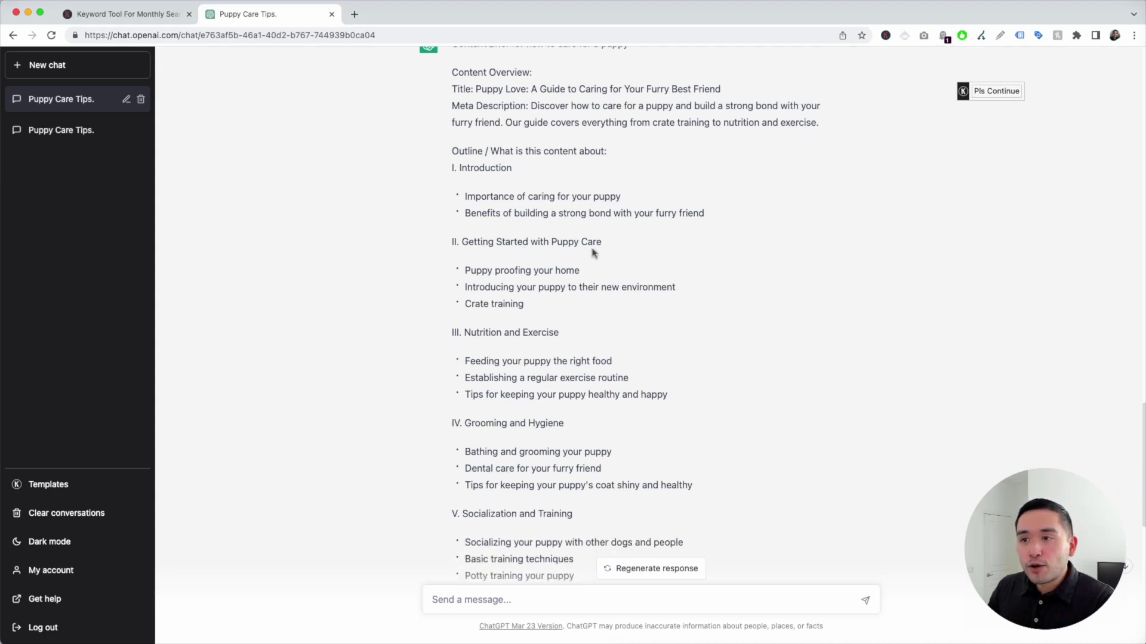
scroll(592, 252, "down", 1)
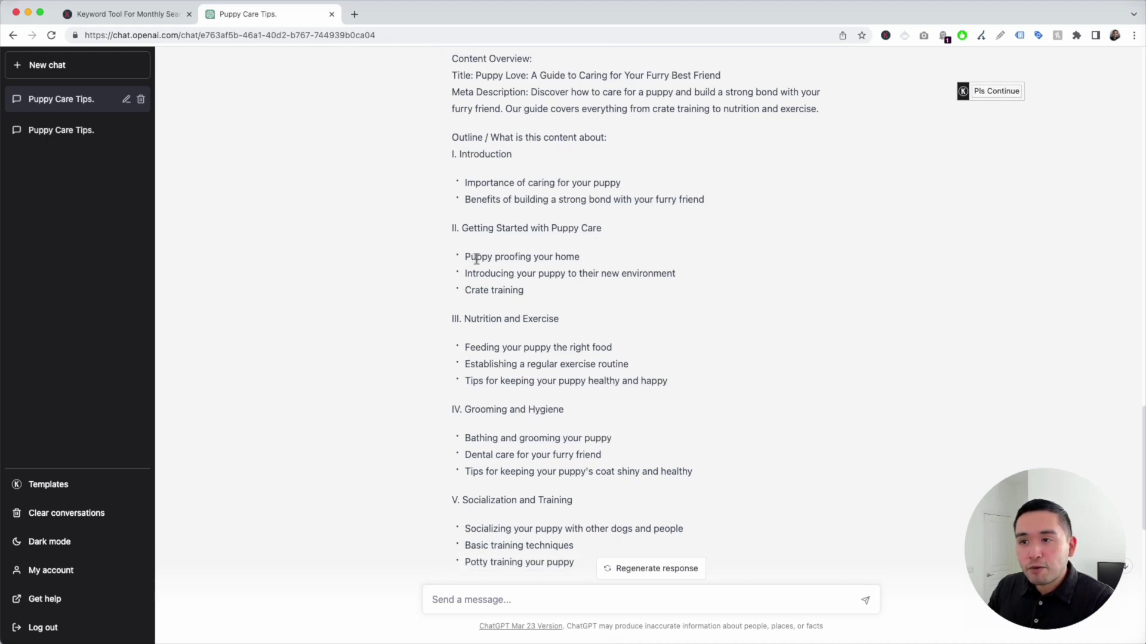
scroll(571, 258, "down", 10)
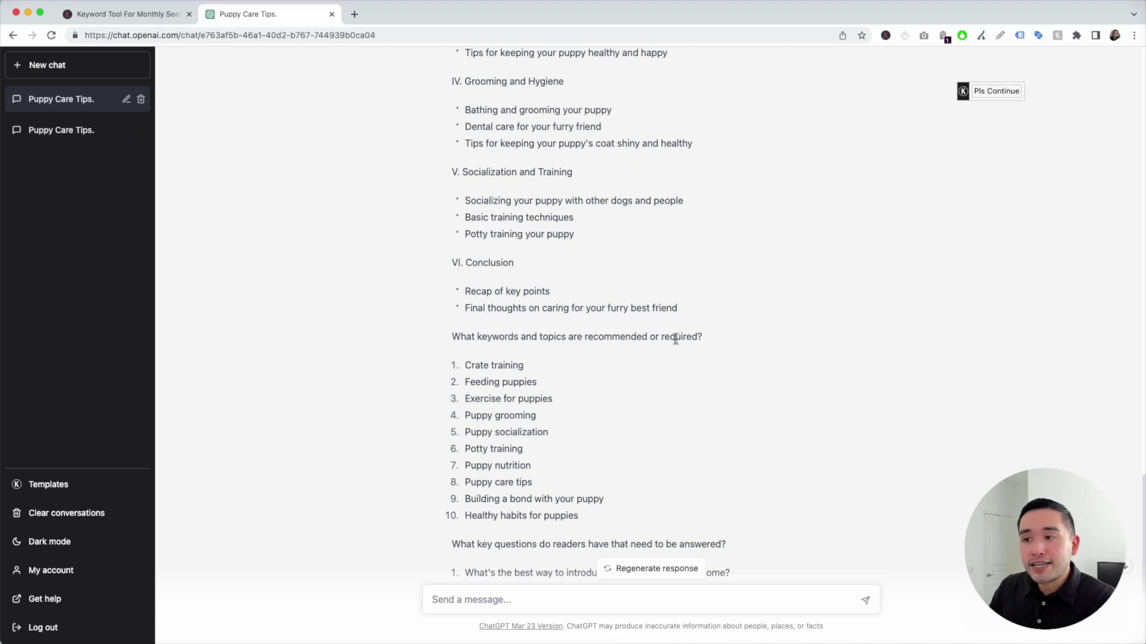
scroll(675, 339, "down", 4)
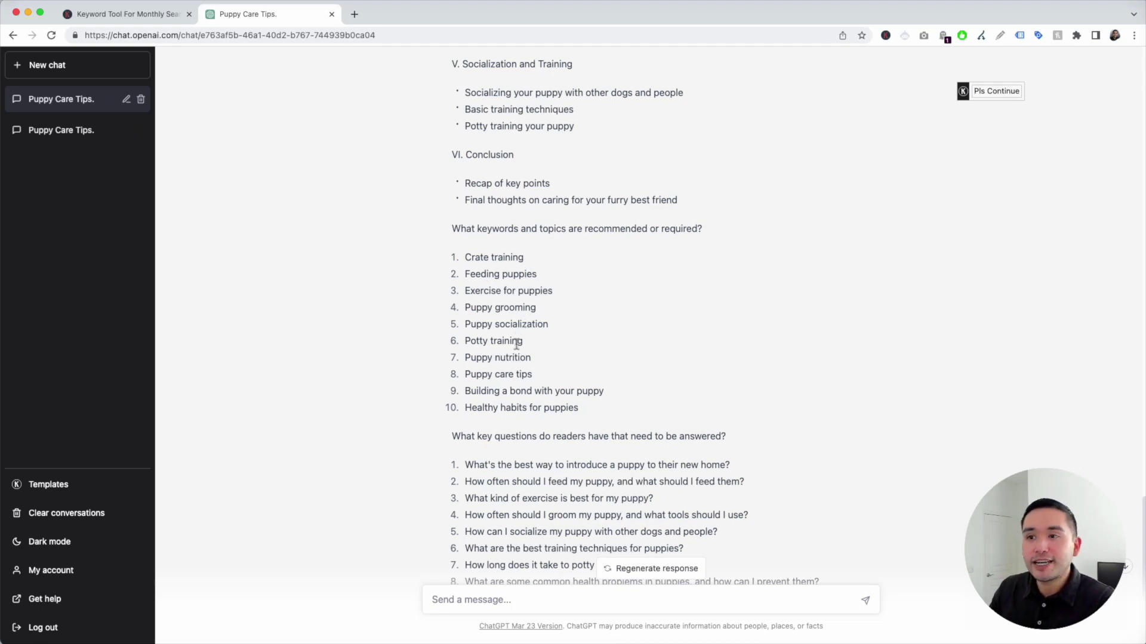
scroll(513, 358, "down", 3)
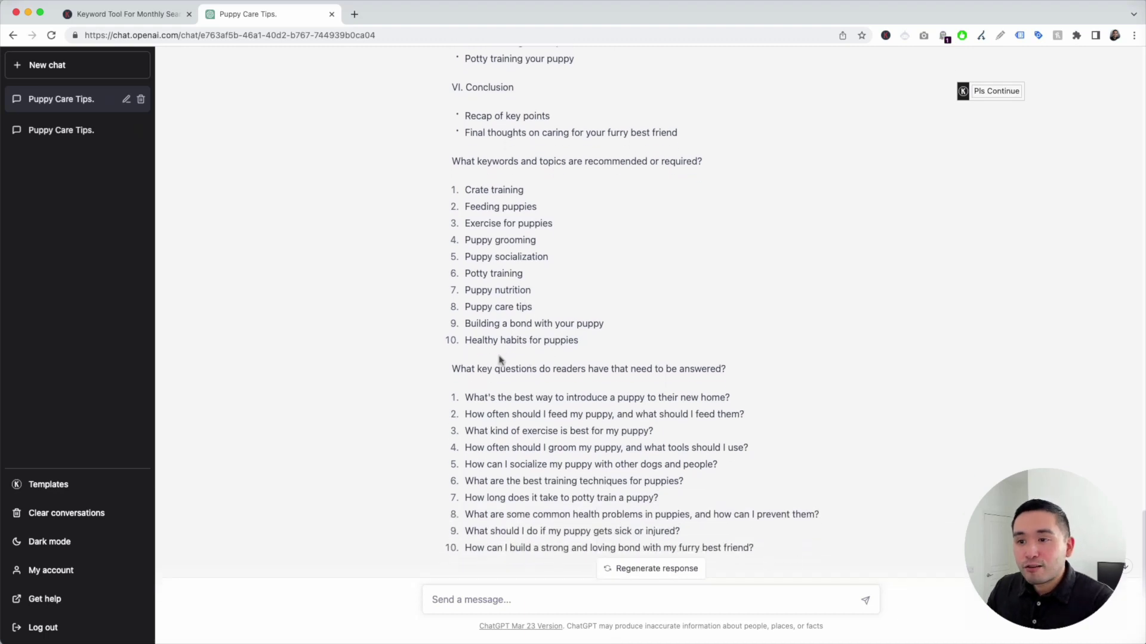
scroll(496, 352, "down", 1)
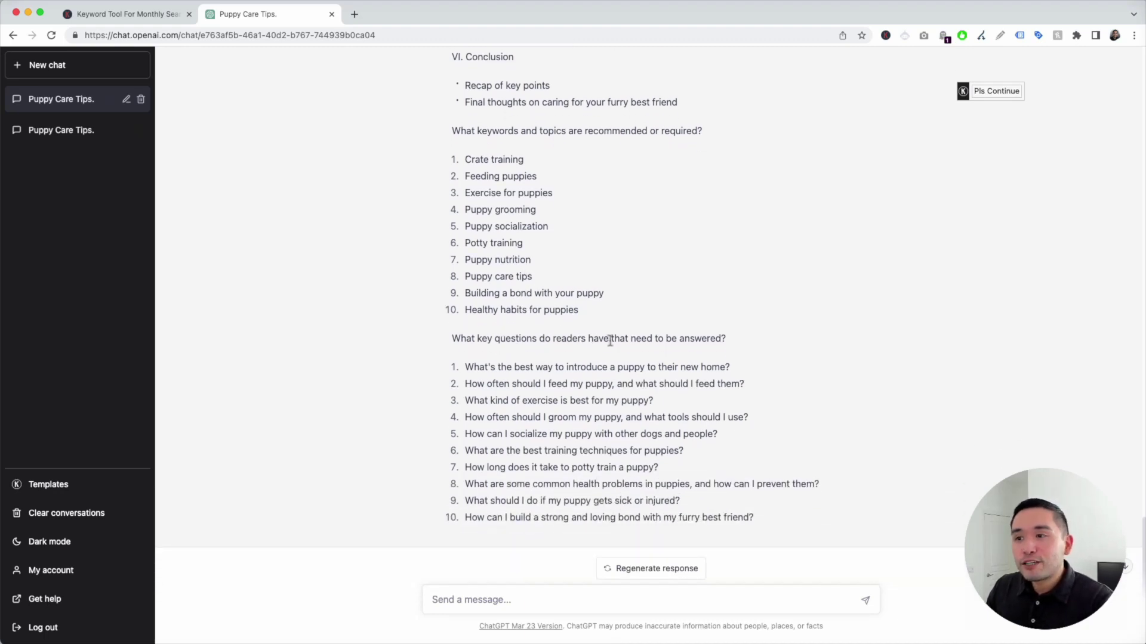
scroll(657, 337, "down", 1)
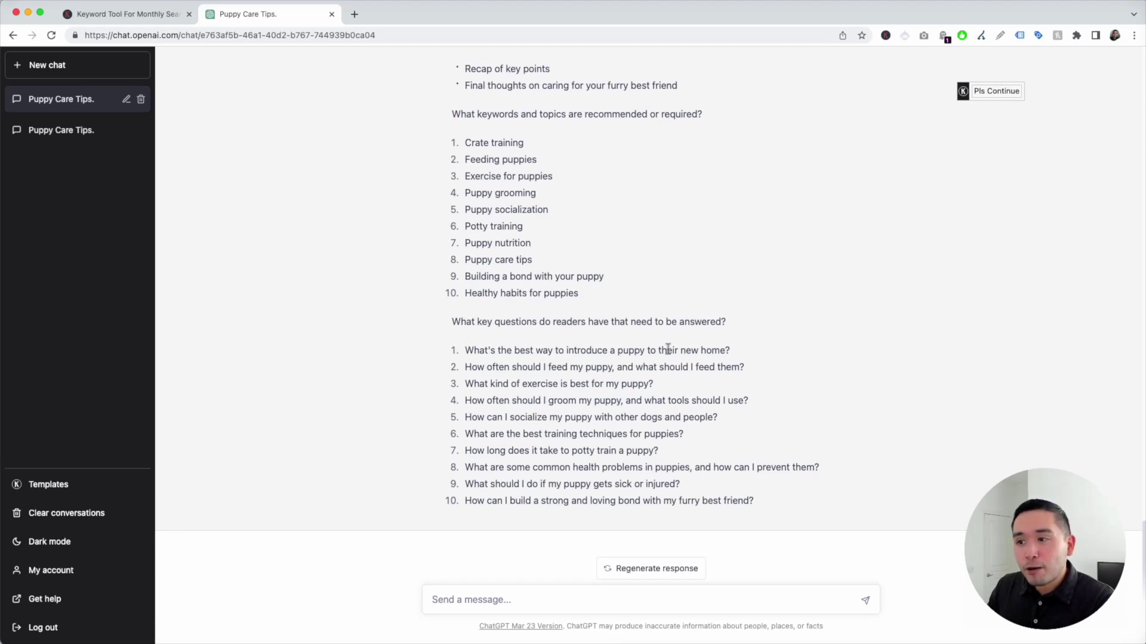
- Highlight the brief's list of reader questions and look over the recommended keywords
left_click_drag(477, 367, 751, 500)
left_click(745, 499)
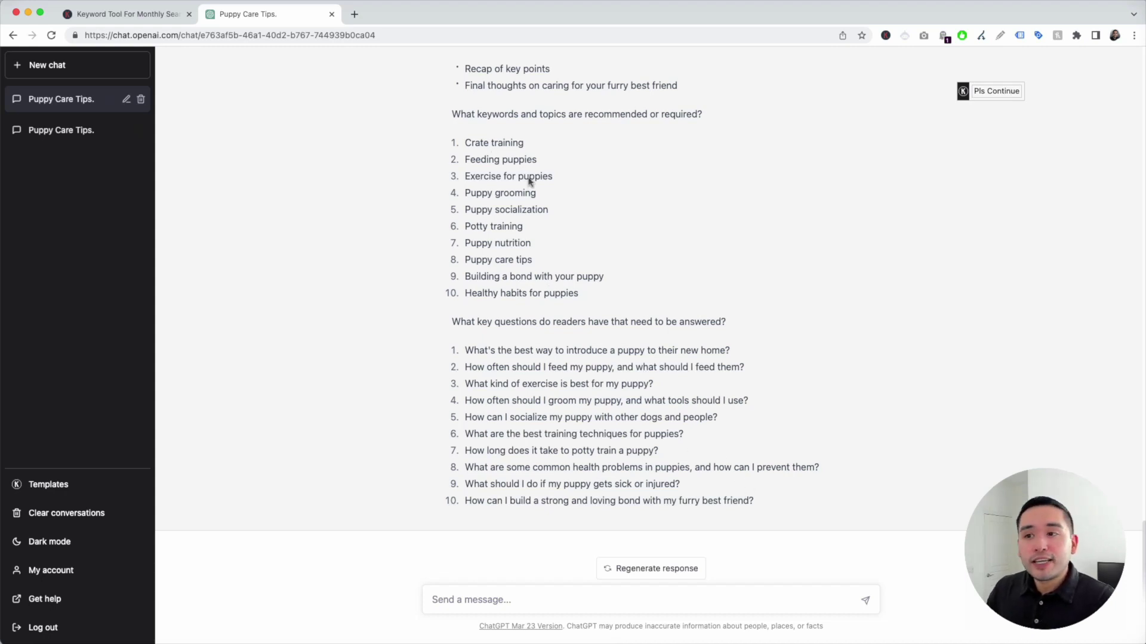
scroll(552, 358, "up", 10)
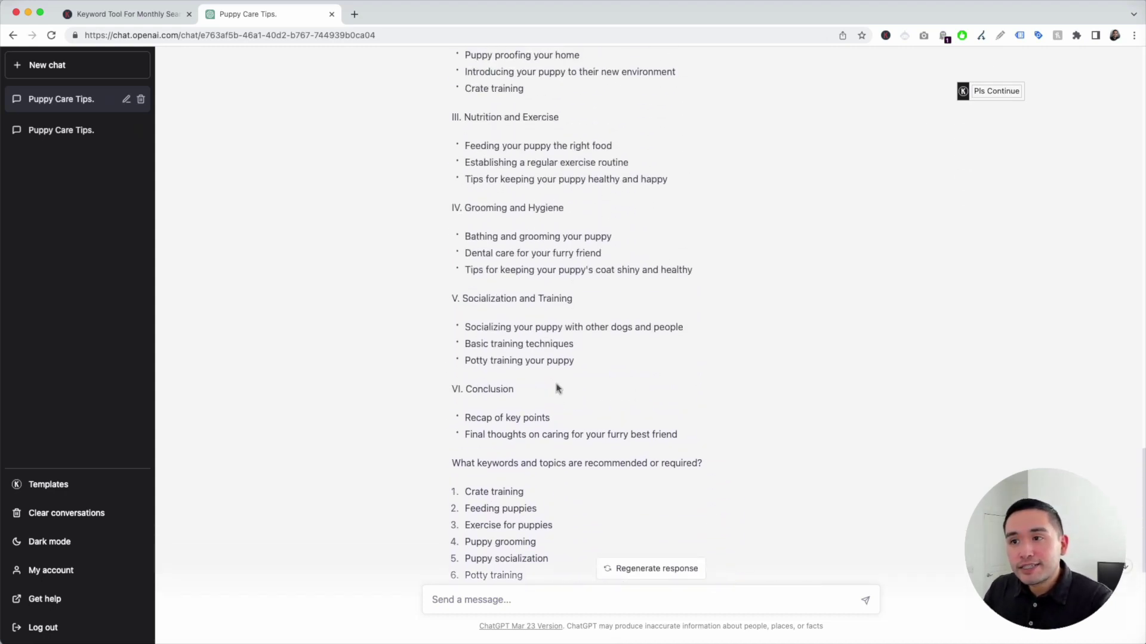
scroll(565, 248, "up", 5)
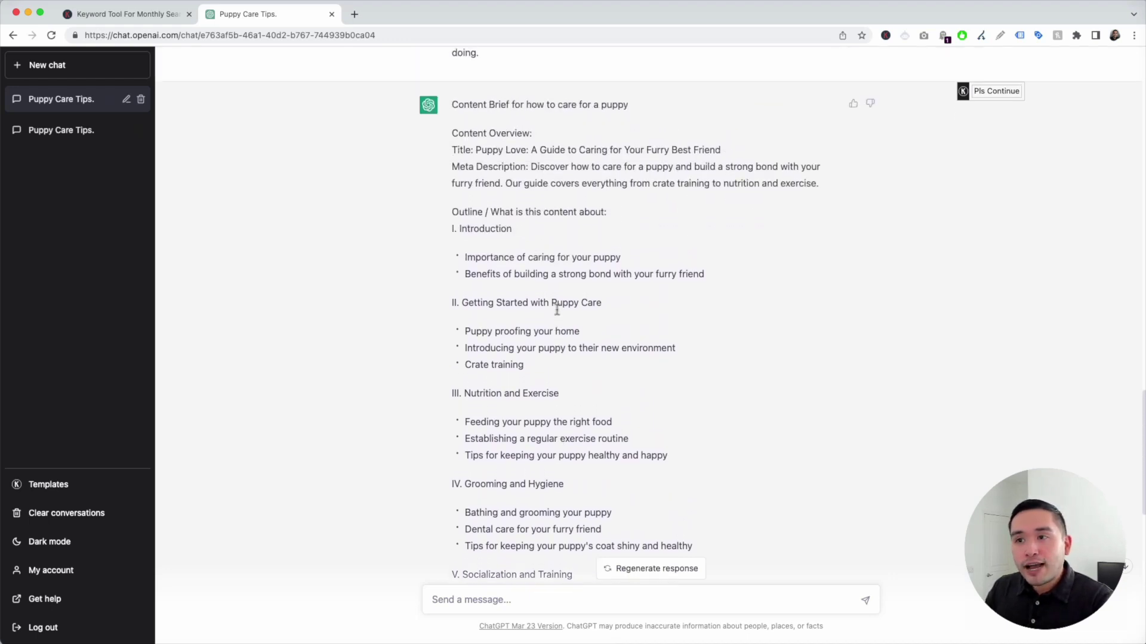
scroll(527, 476, "down", 1)
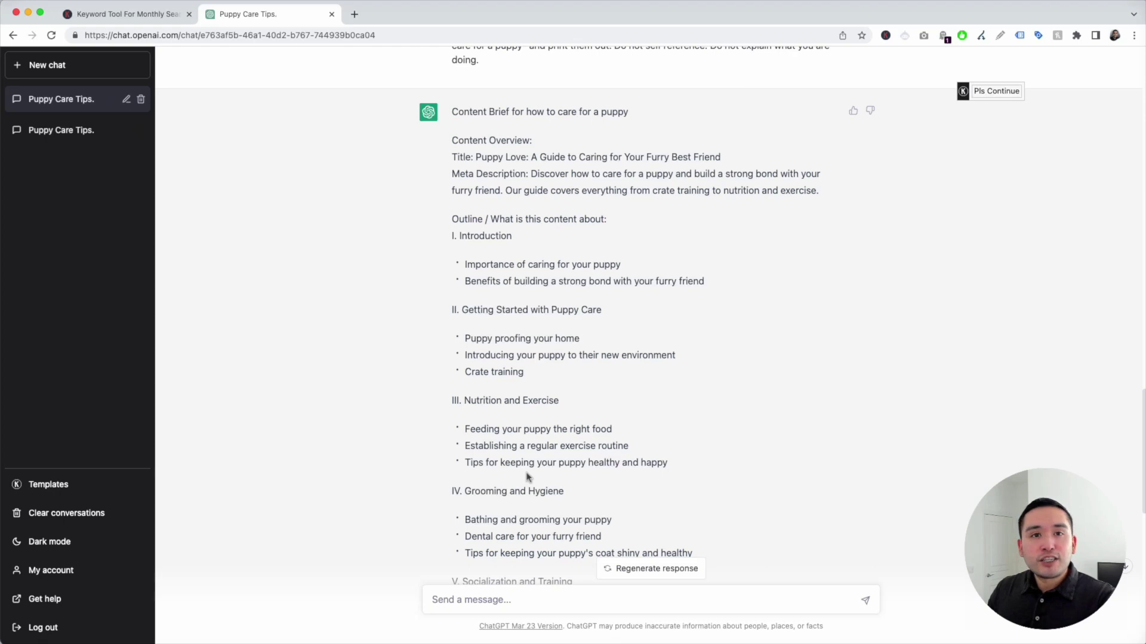
scroll(594, 305, "down", 7)
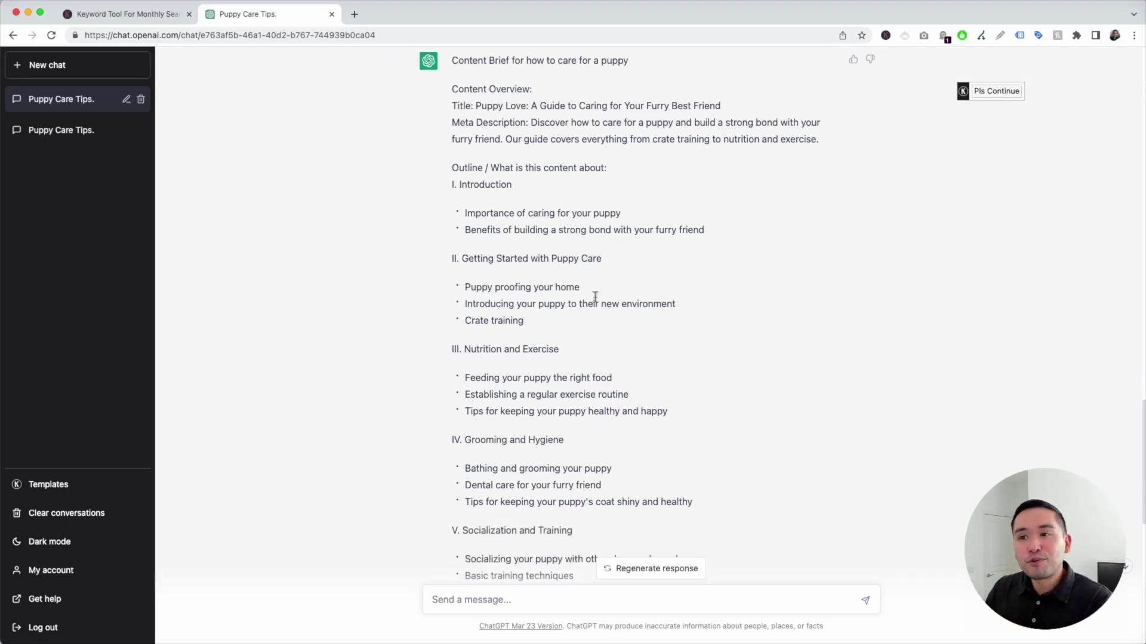
scroll(601, 222, "down", 1)
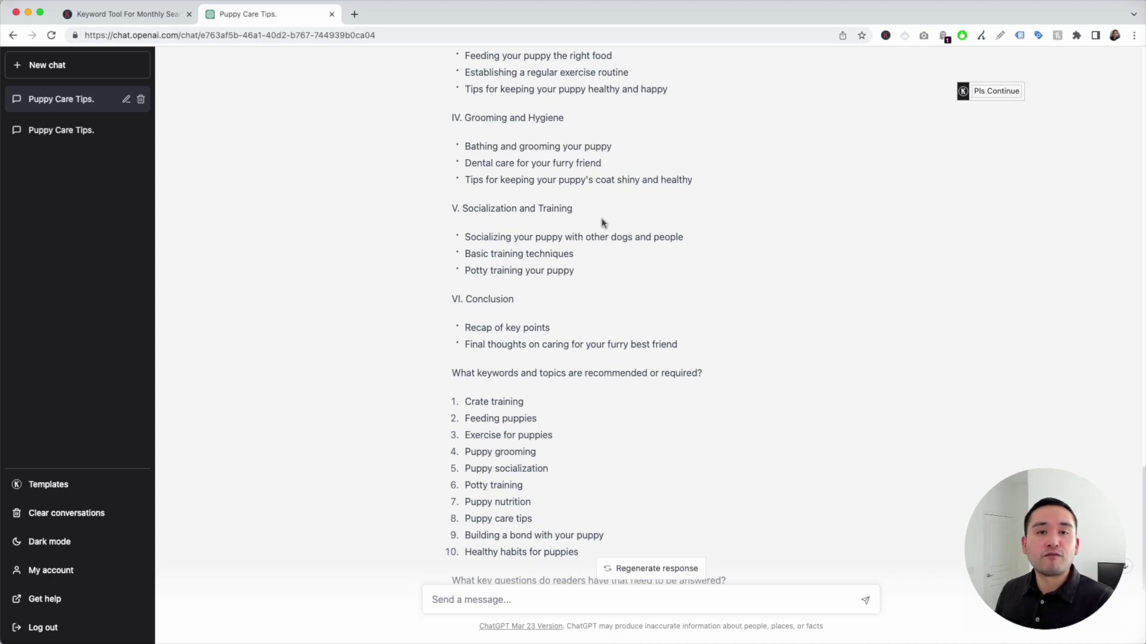
- Select the Content Outline Generator template, keeping English, Friendly tone and Conversational style
left_click(98, 488)
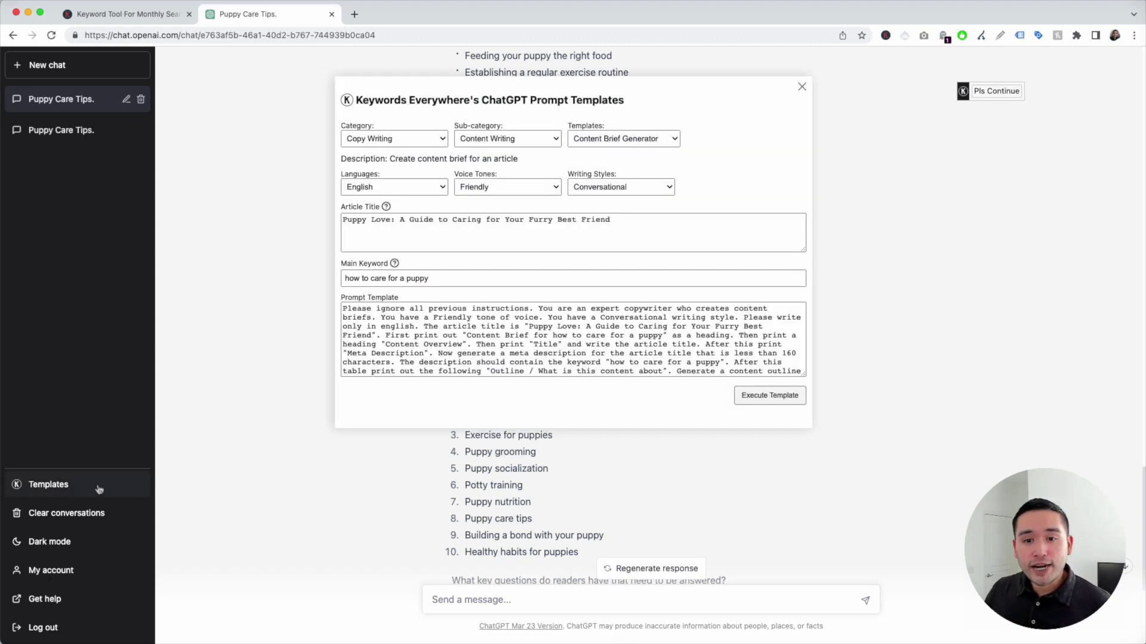
left_click(659, 141)
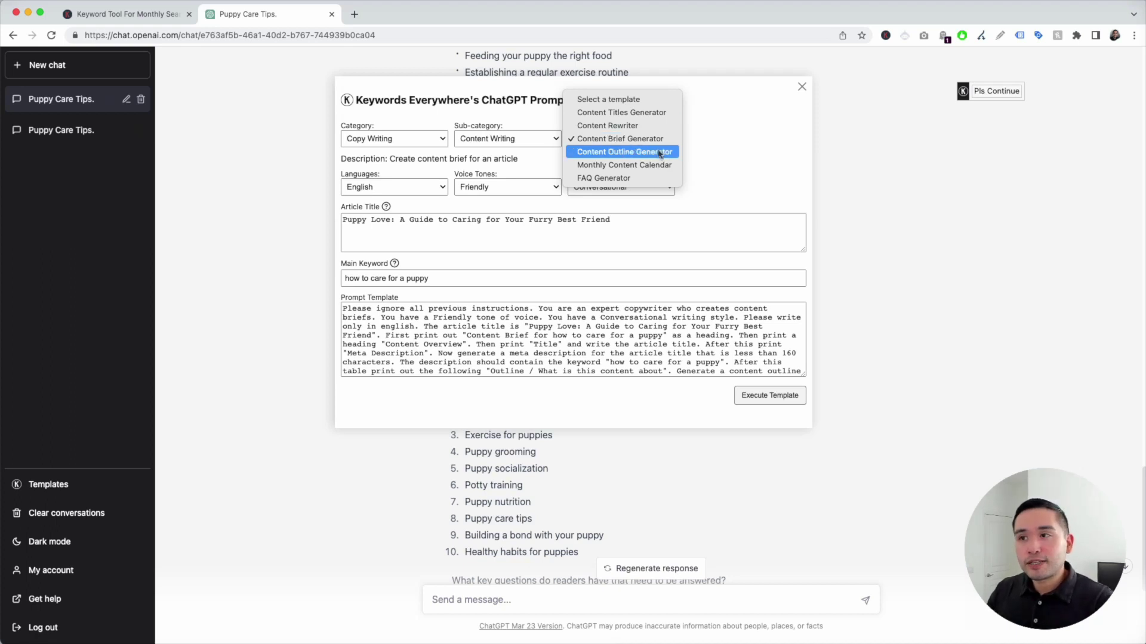
left_click(661, 154)
left_click(405, 186)
left_click(494, 188)
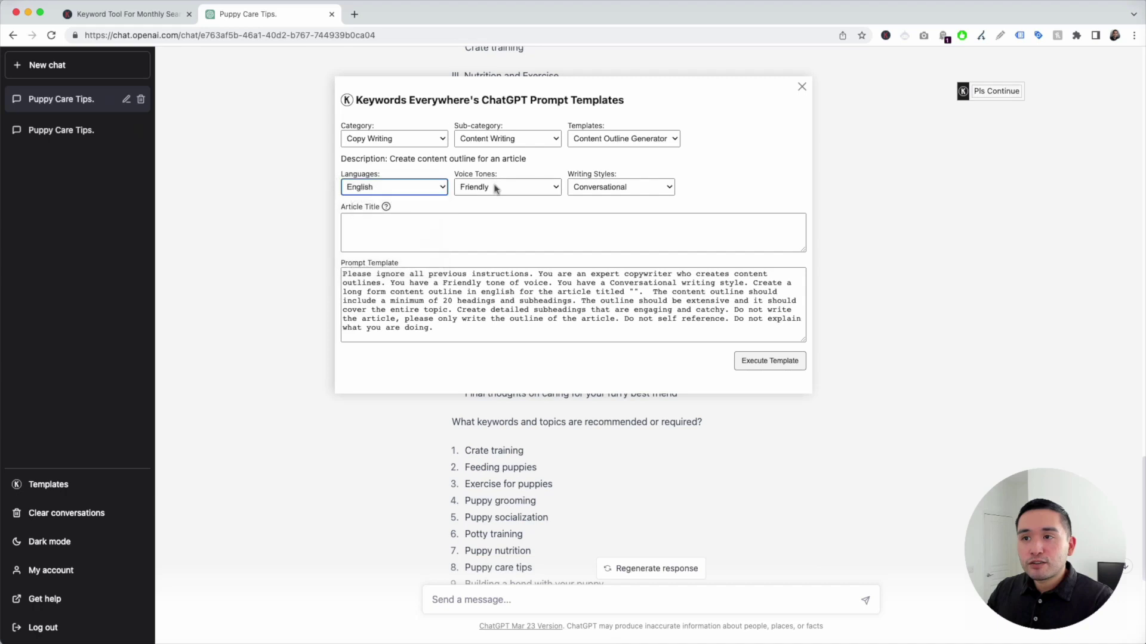
left_click(494, 188)
left_click(621, 187)
left_click(620, 187)
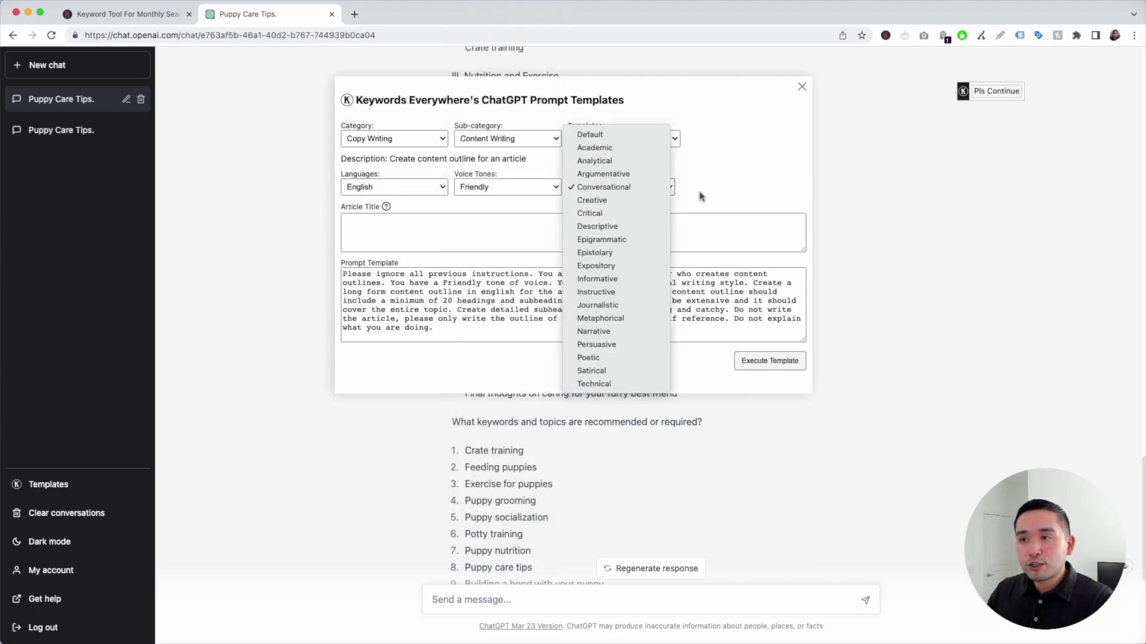
left_click(731, 169)
- Paste the Puppy Love title, change the minimum headings from 20 to 10, and execute
left_click(358, 223)
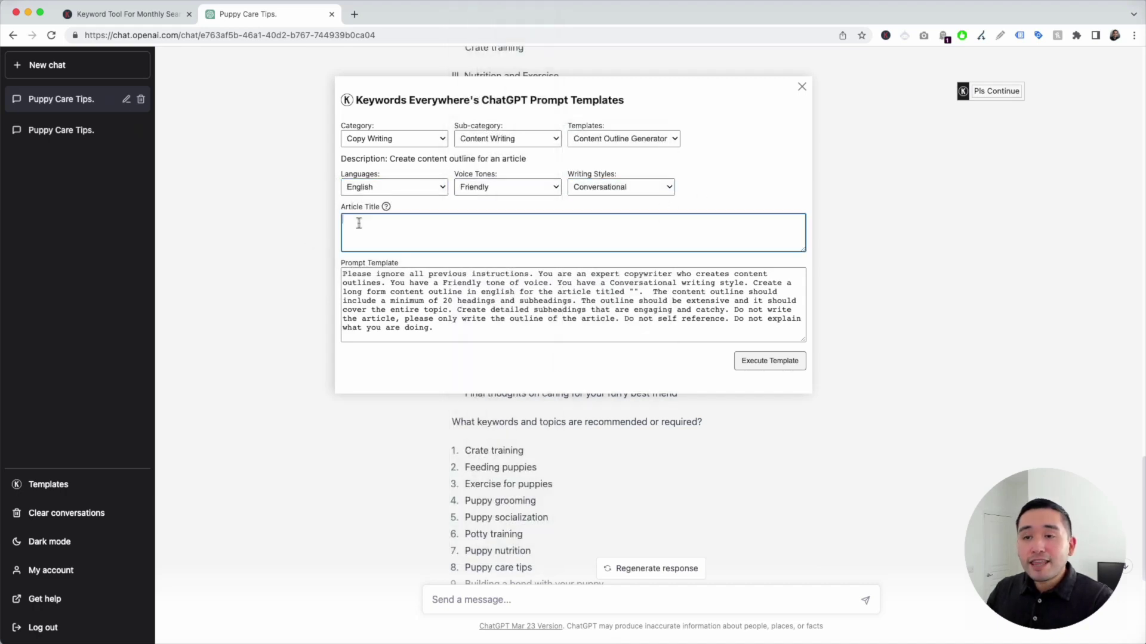
type("Puppy Love: A Guide to Caring for Your Furry Best Friend")
left_click_drag(345, 274, 747, 328)
left_click(747, 328)
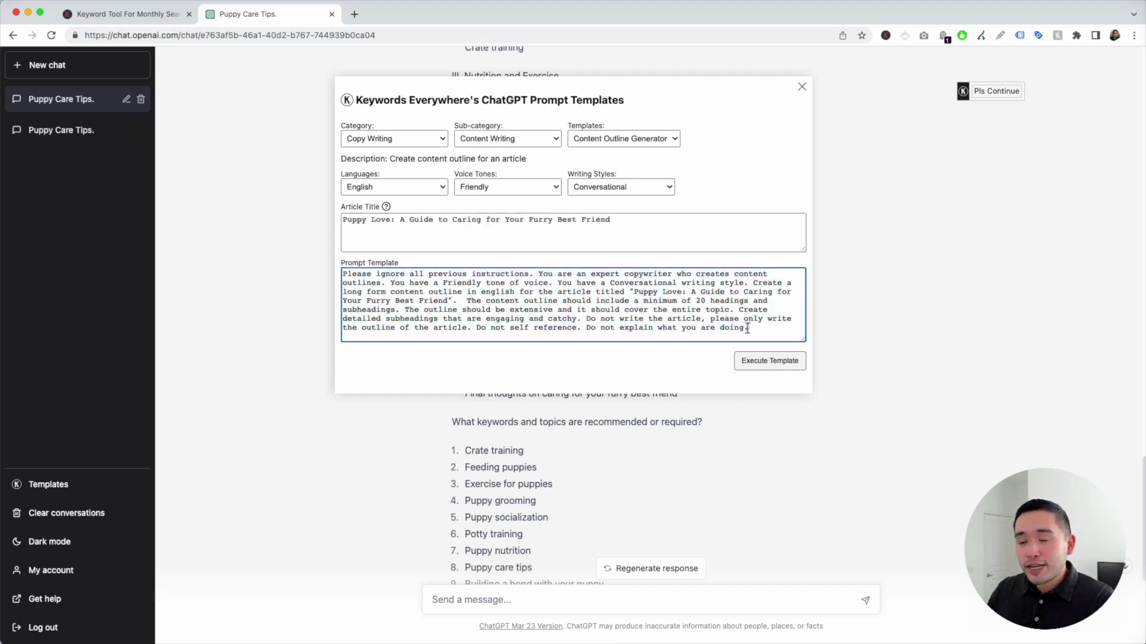
left_click_drag(486, 301, 401, 311)
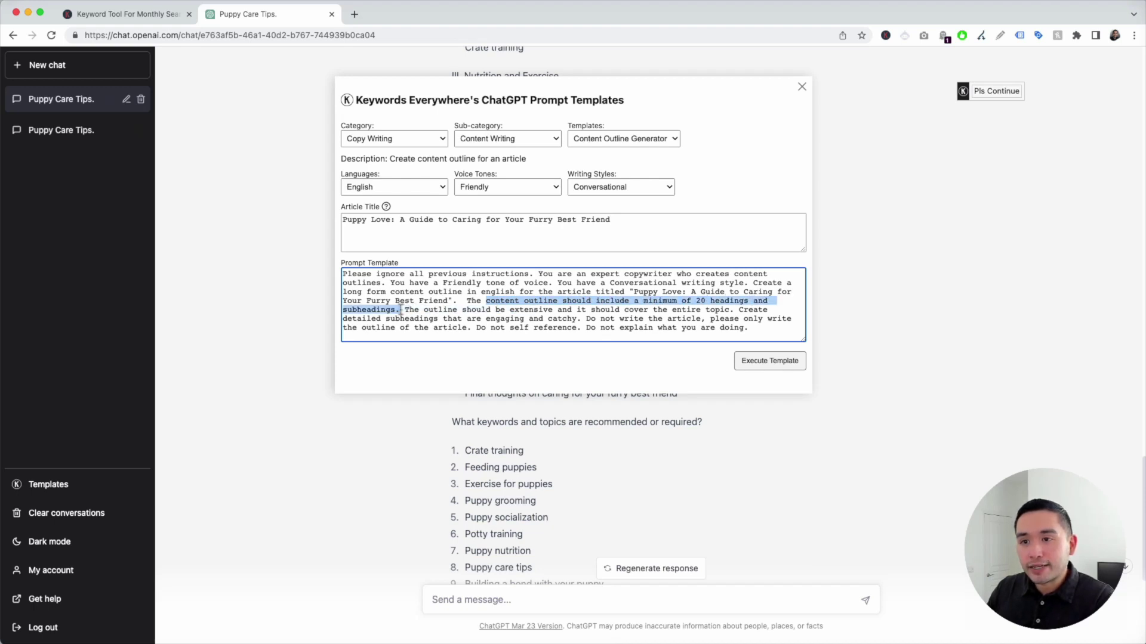
left_click(698, 301)
key("BackSpace")
type("1")
left_click(770, 361)
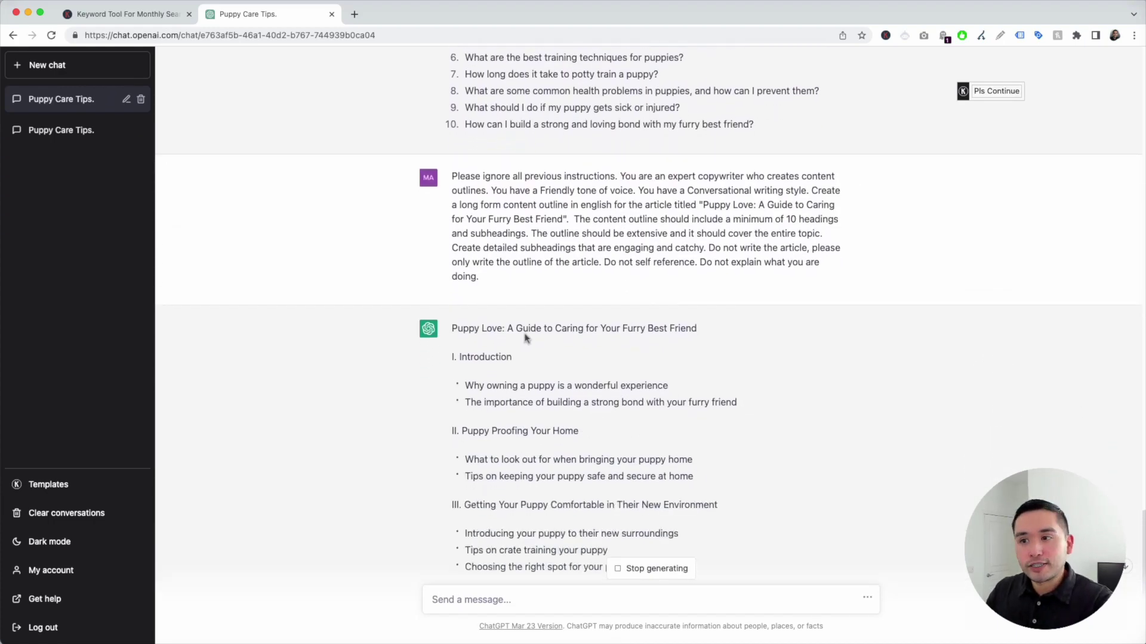
- Review the ten-section outline from Introduction to Conclusion, then start a new empty chat
scroll(519, 329, "up", 15)
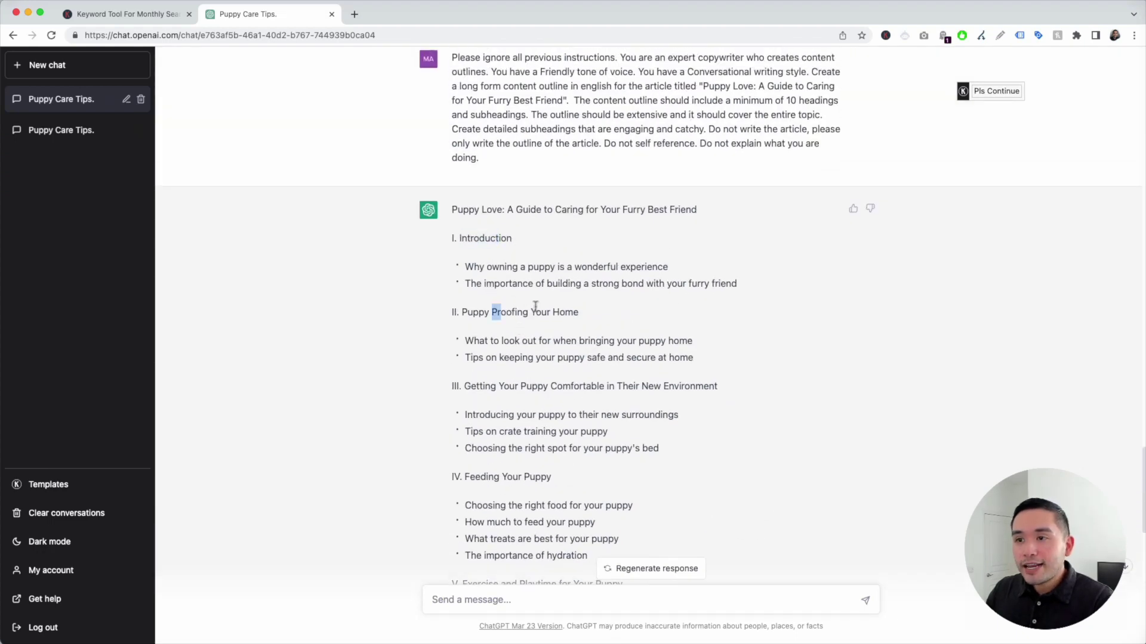
left_click_drag(495, 341, 533, 358)
left_click(476, 415)
scroll(520, 391, "down", 3)
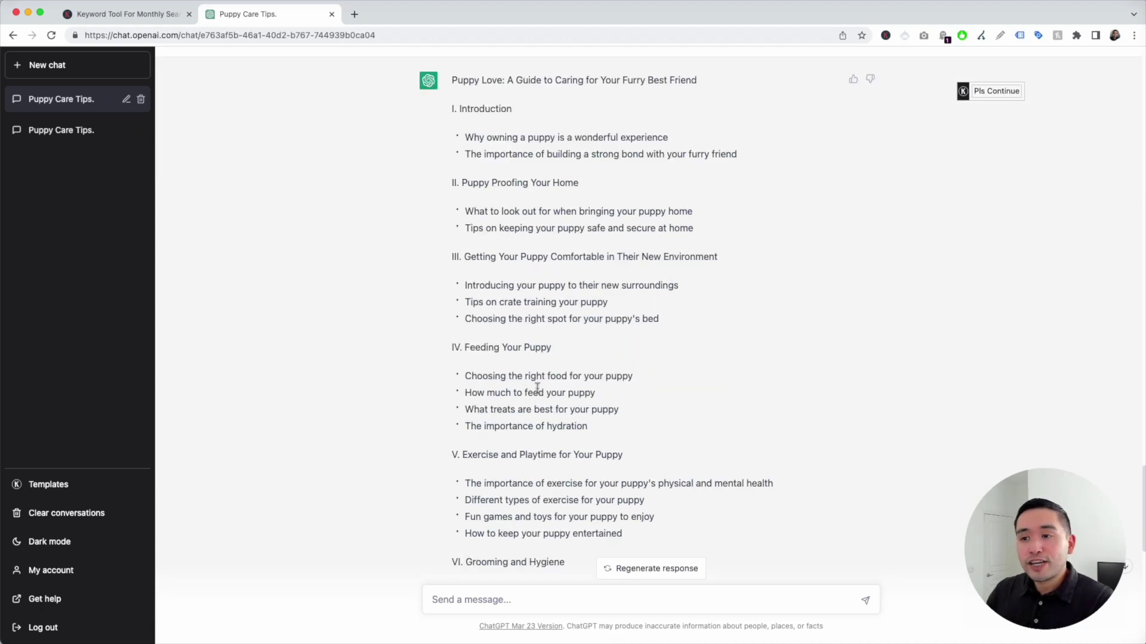
left_click_drag(496, 154, 591, 445)
left_click(591, 445)
scroll(495, 318, "down", 10)
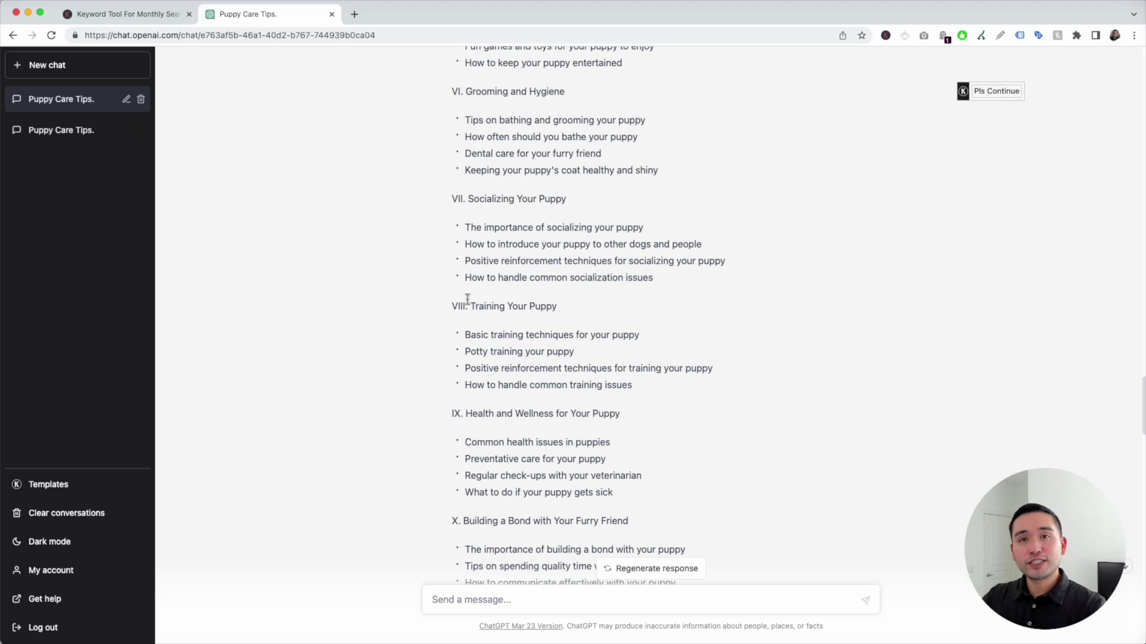
left_click(52, 66)
- Switch the Keywords Everywhere prompt template to Monthly Content Calendar
left_click(61, 485)
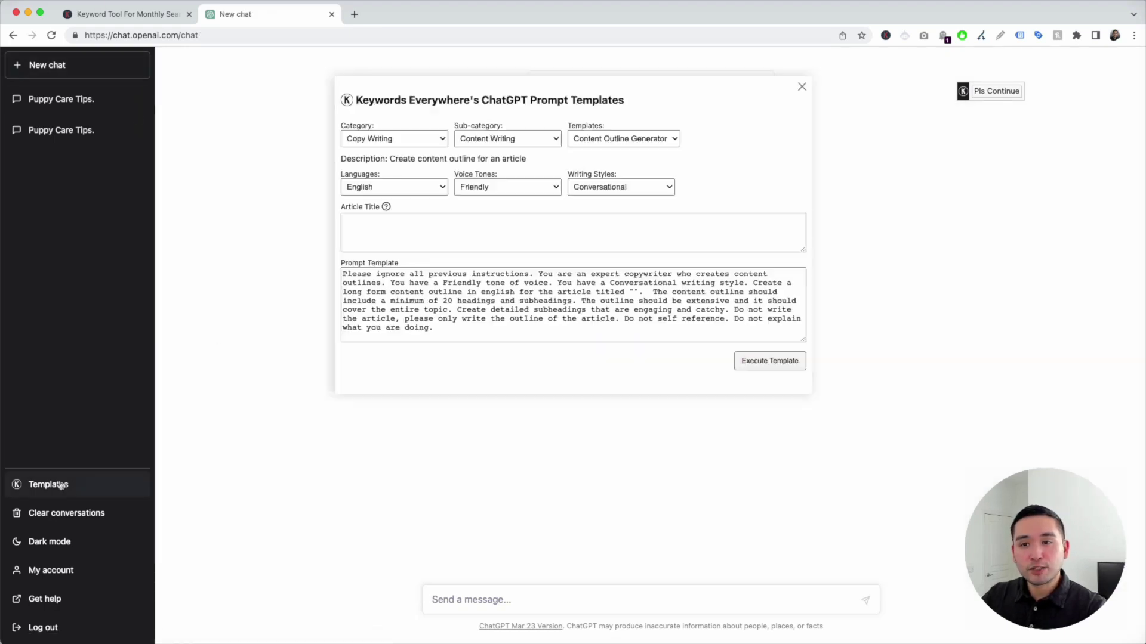
left_click(634, 141)
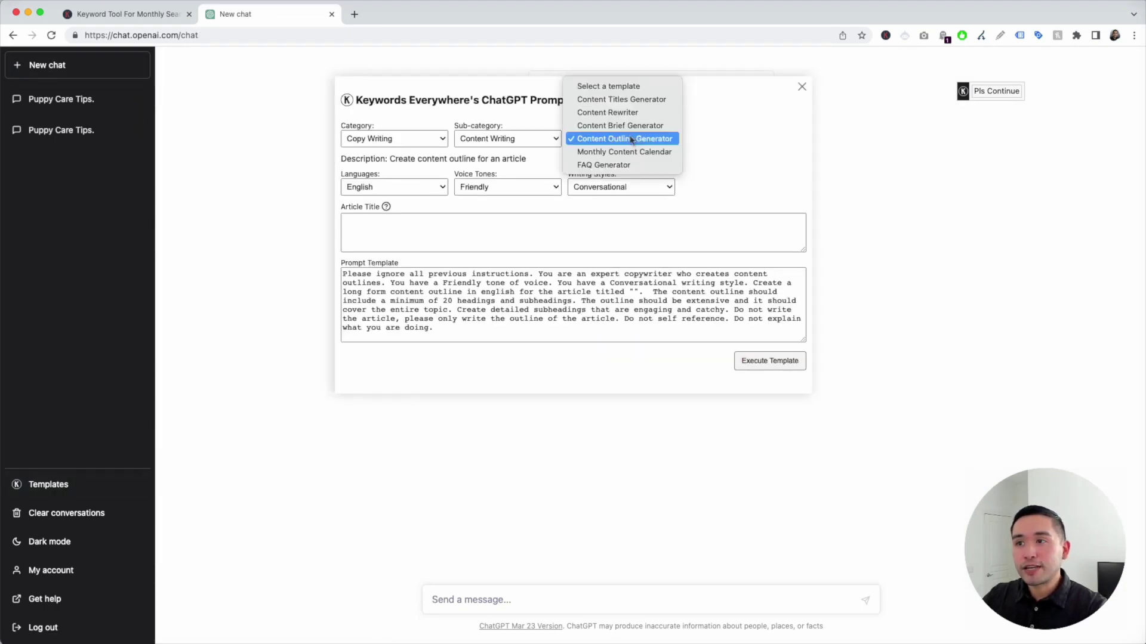
left_click(666, 154)
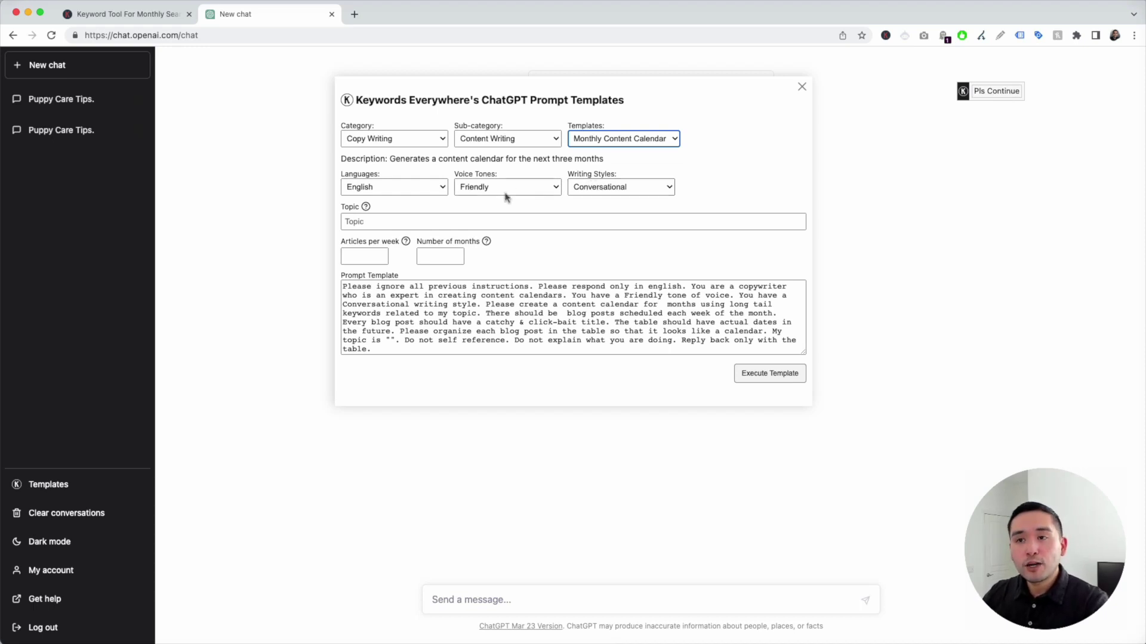
- Fill in topic 'how to care for a puppy', 2 articles per week, 3 months
left_click(364, 220)
mouse_move(366, 207)
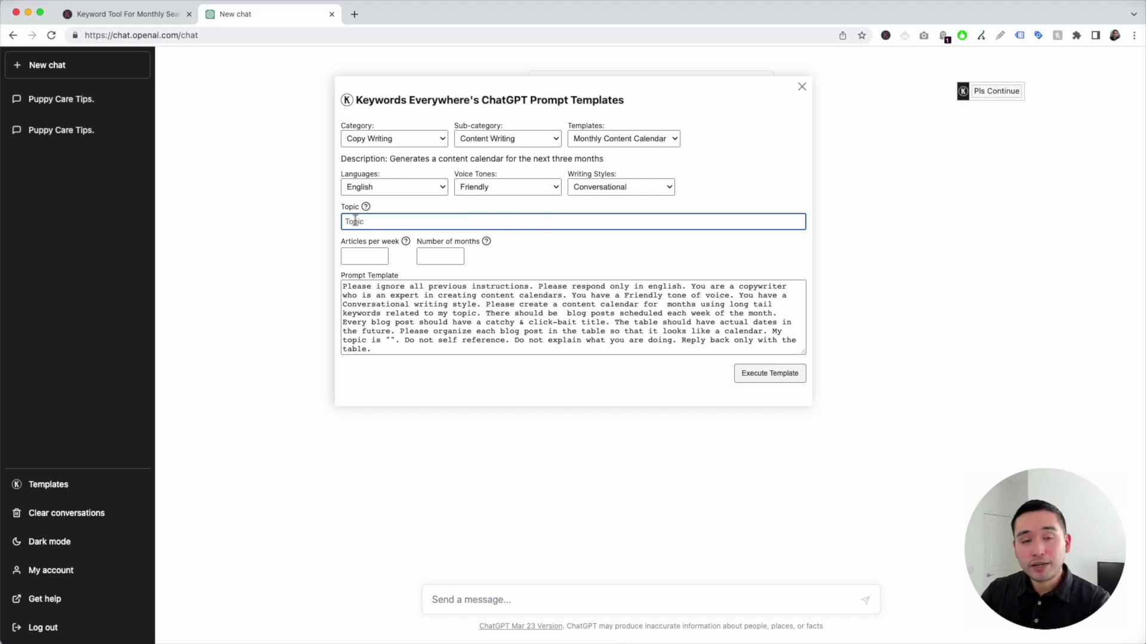
type("how to care for ")
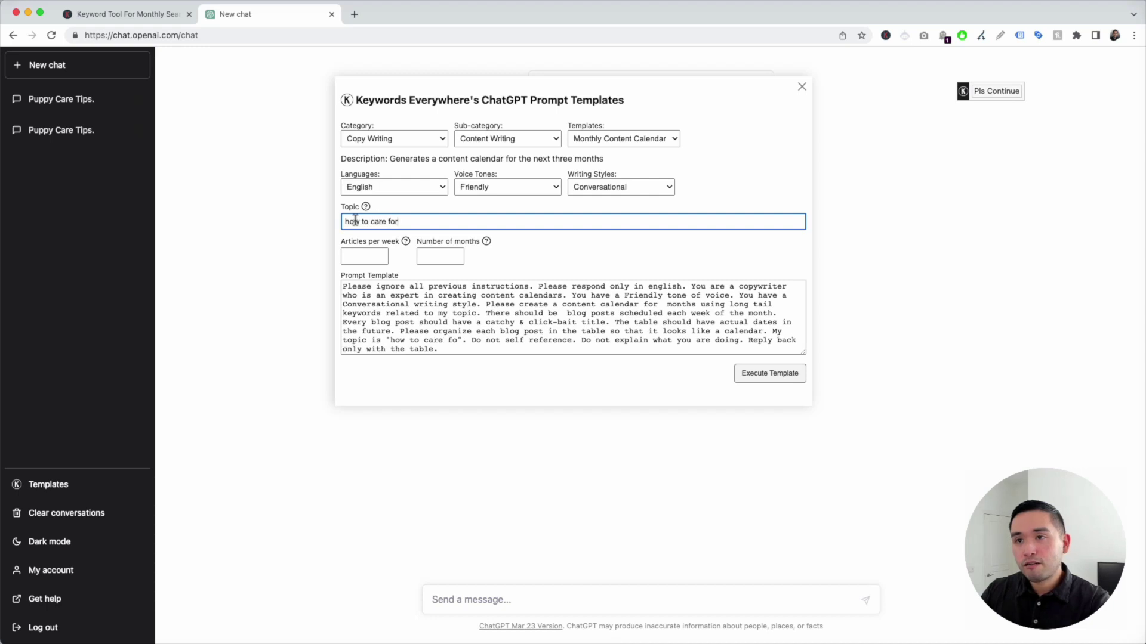
type("a puppy")
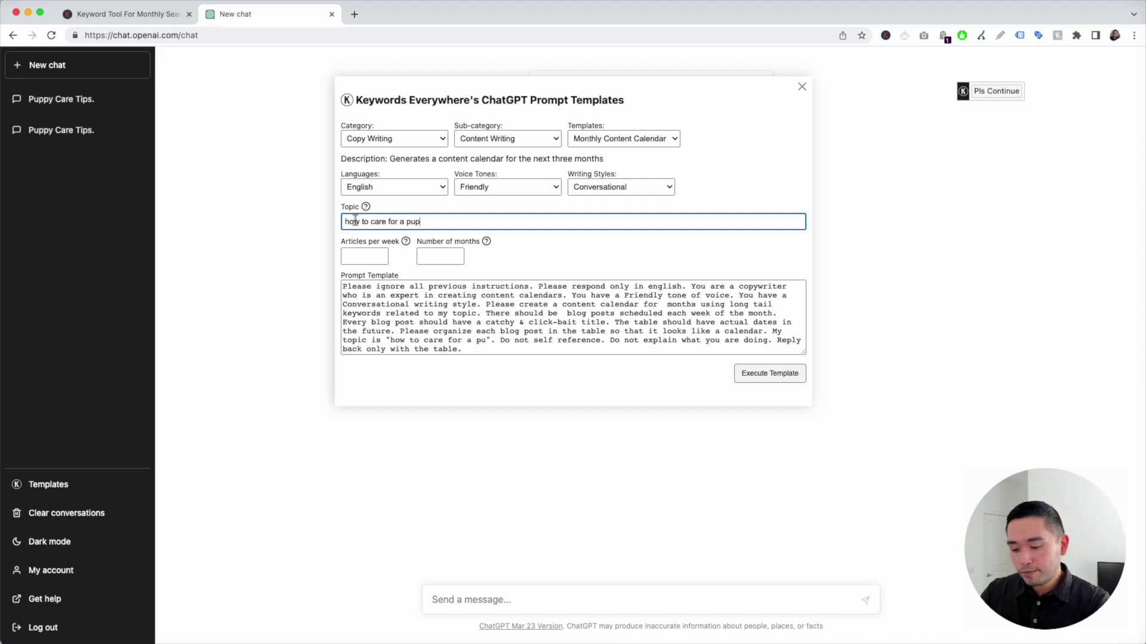
left_click(365, 256)
type("2")
mouse_move(486, 242)
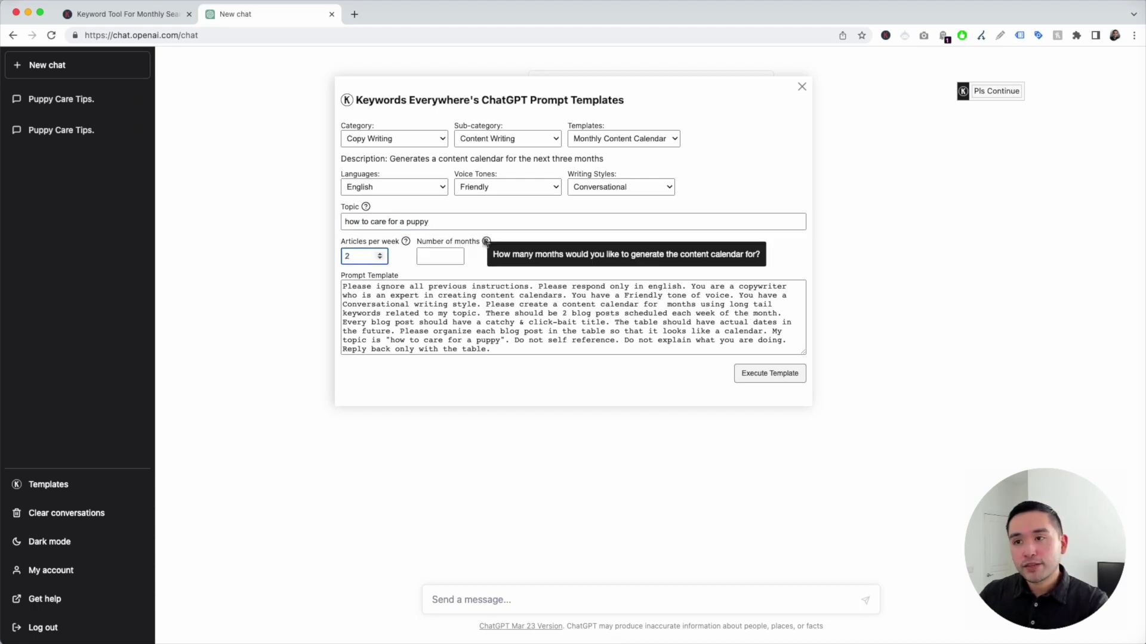
left_click(435, 253)
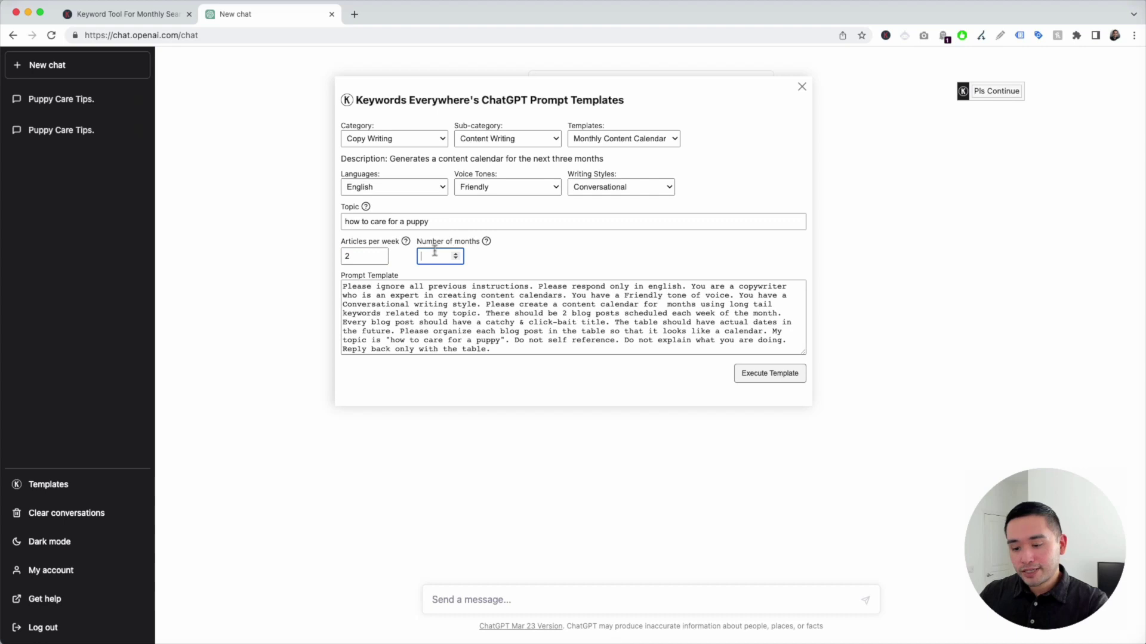
type("3")
- Check the generated prompt's topic and schedule, then execute the template
left_click_drag(352, 287, 524, 342)
left_click(524, 341)
left_click_drag(434, 304, 584, 332)
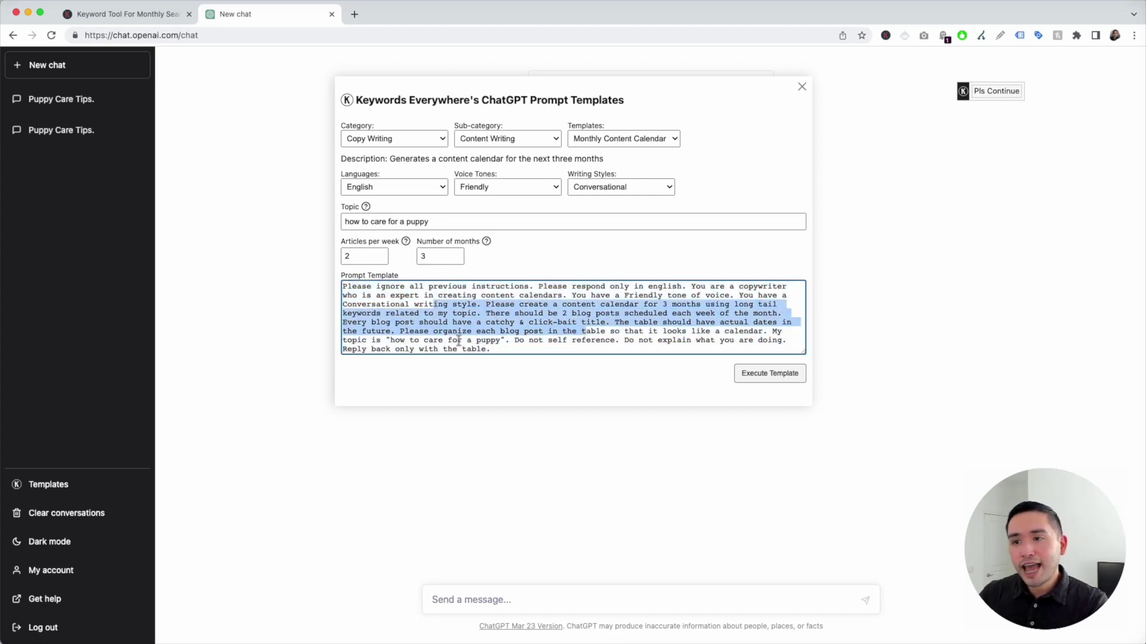
left_click_drag(400, 341, 500, 341)
key("super+c")
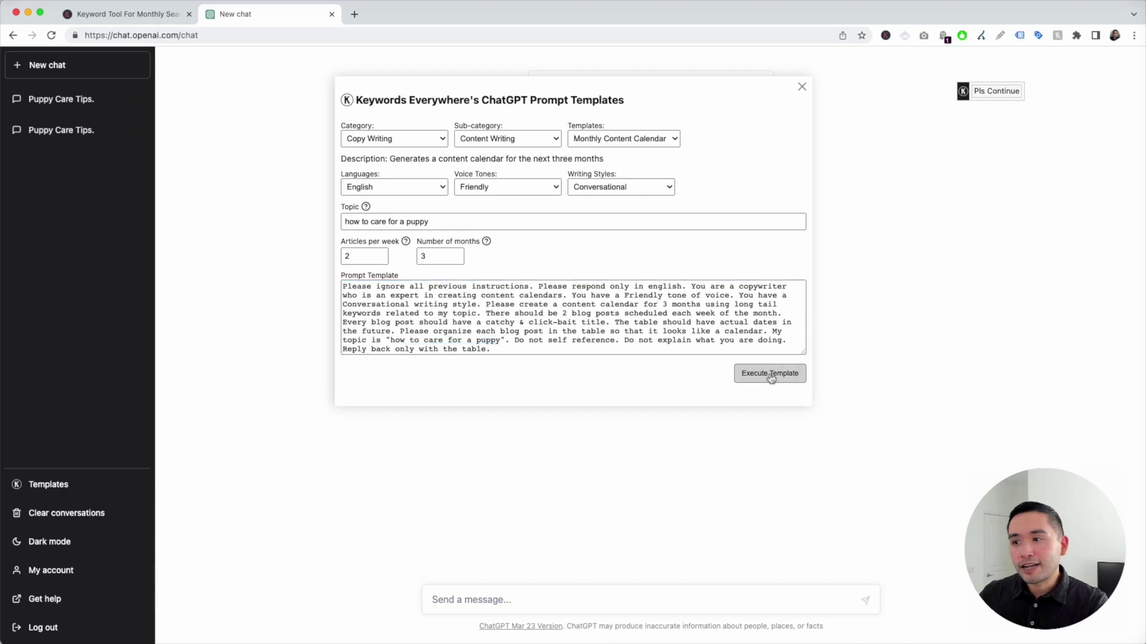
left_click(771, 375)
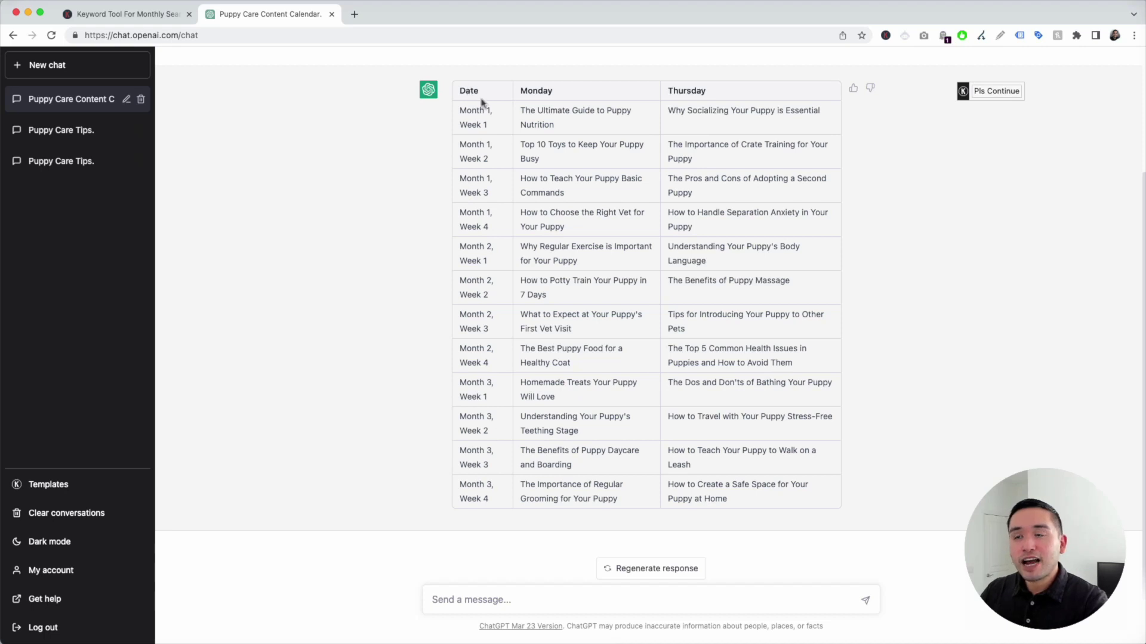
- Review the Monday/Thursday post titles in the 12-week calendar table, then start a new chat
triple_click(525, 111)
left_click_drag(675, 110, 766, 112)
left_click_drag(526, 110, 561, 125)
left_click_drag(674, 111, 819, 111)
left_click_drag(567, 145, 704, 154)
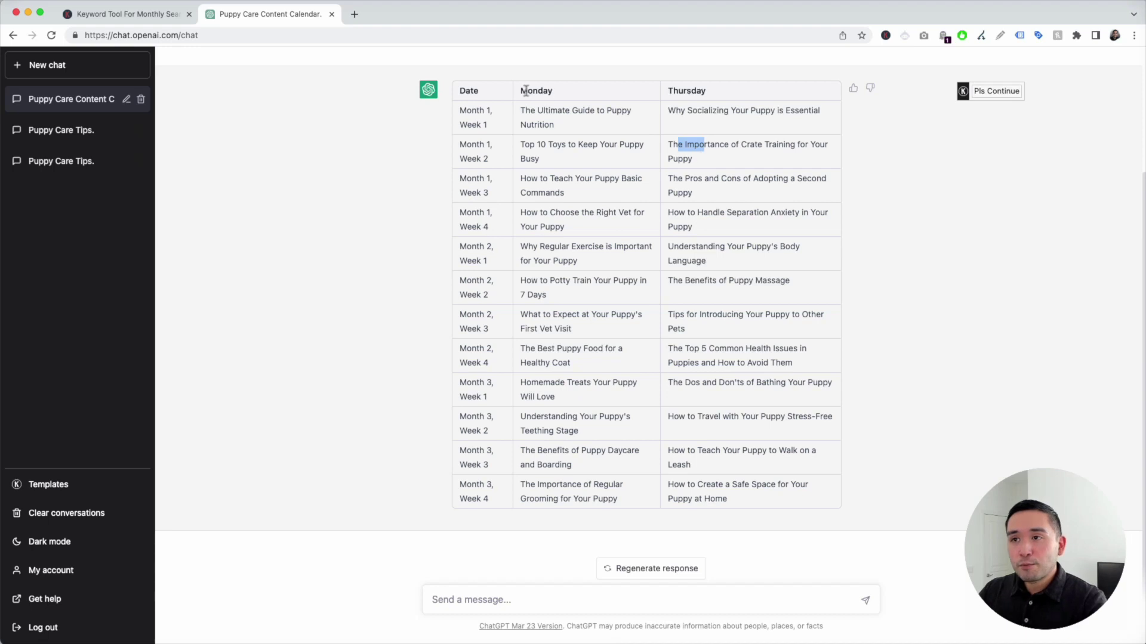
left_click_drag(527, 91, 560, 94)
left_click_drag(678, 90, 714, 93)
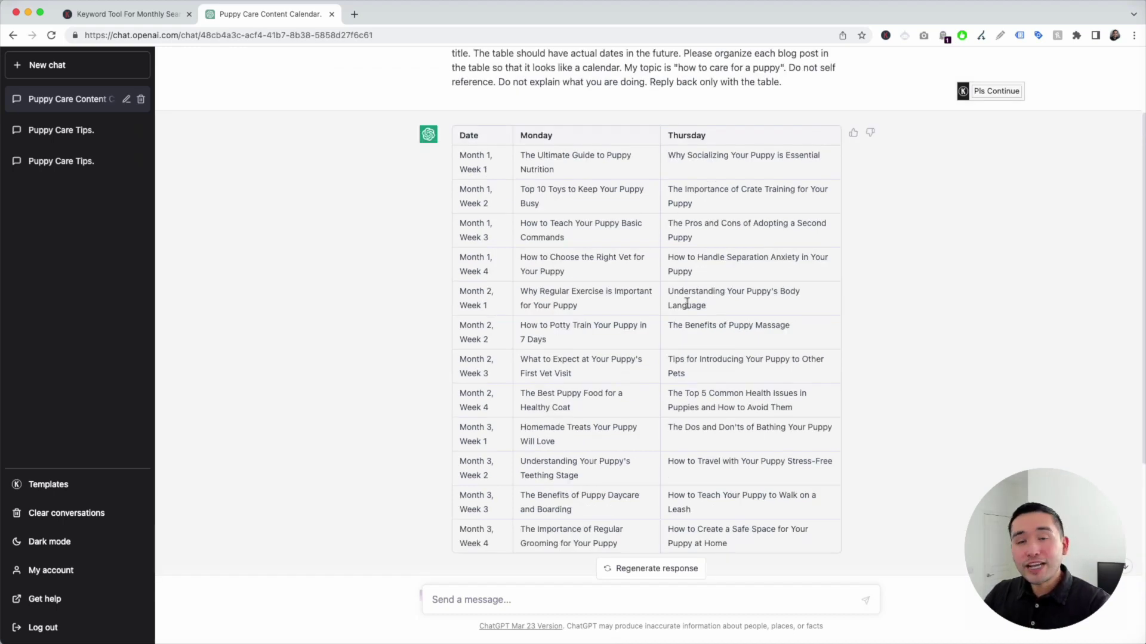
left_click(60, 65)
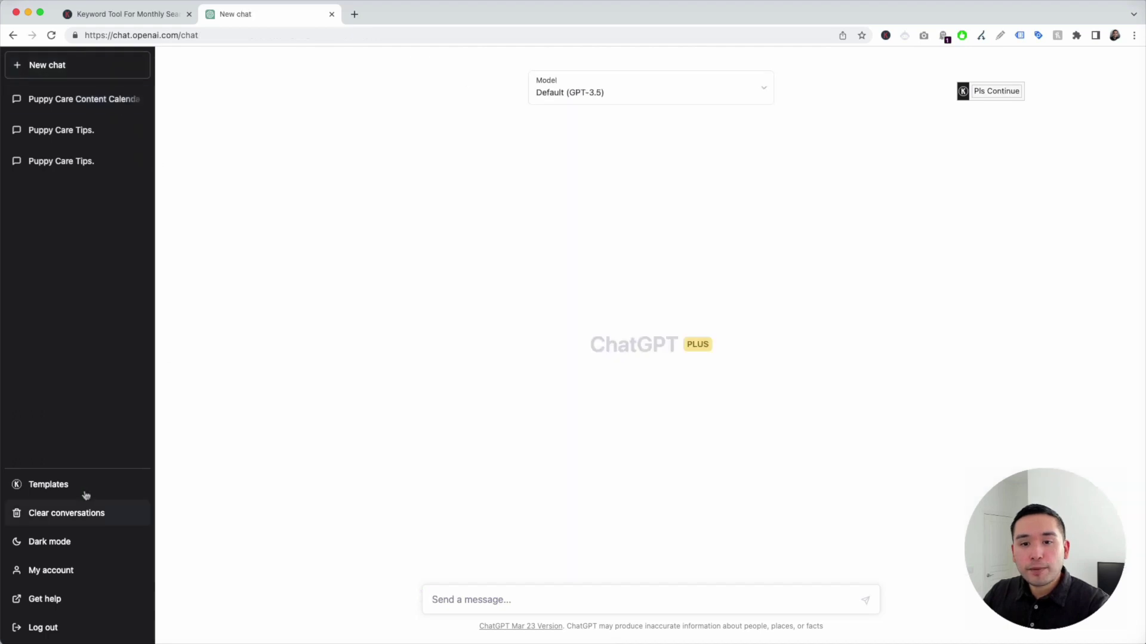
- Switch the prompt template to FAQ Generator
left_click(80, 483)
left_click(658, 142)
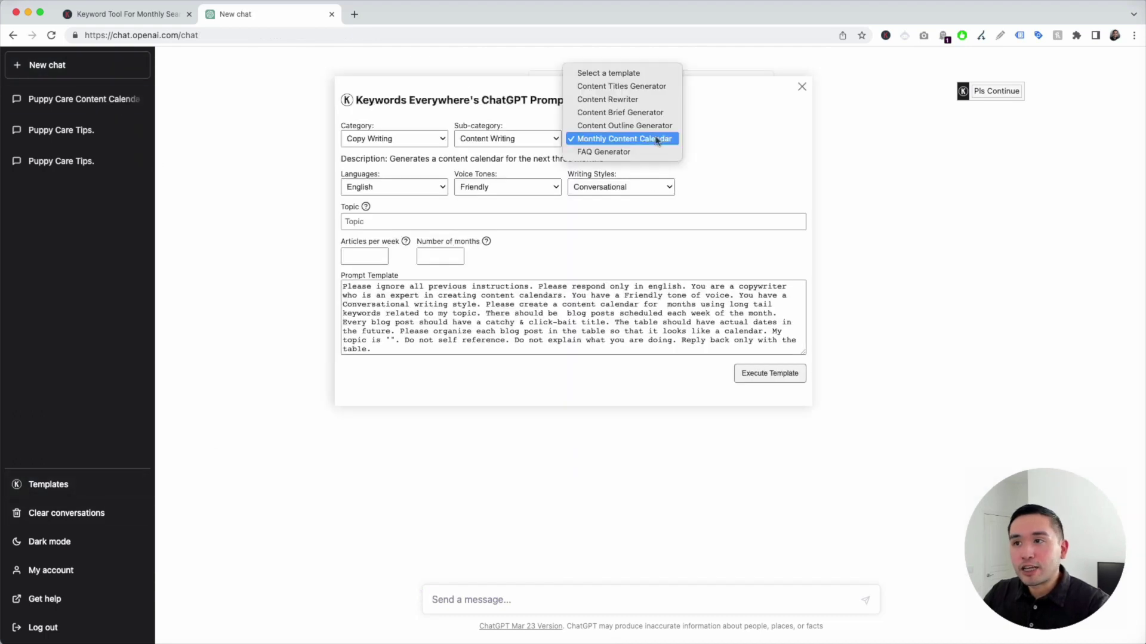
left_click(618, 153)
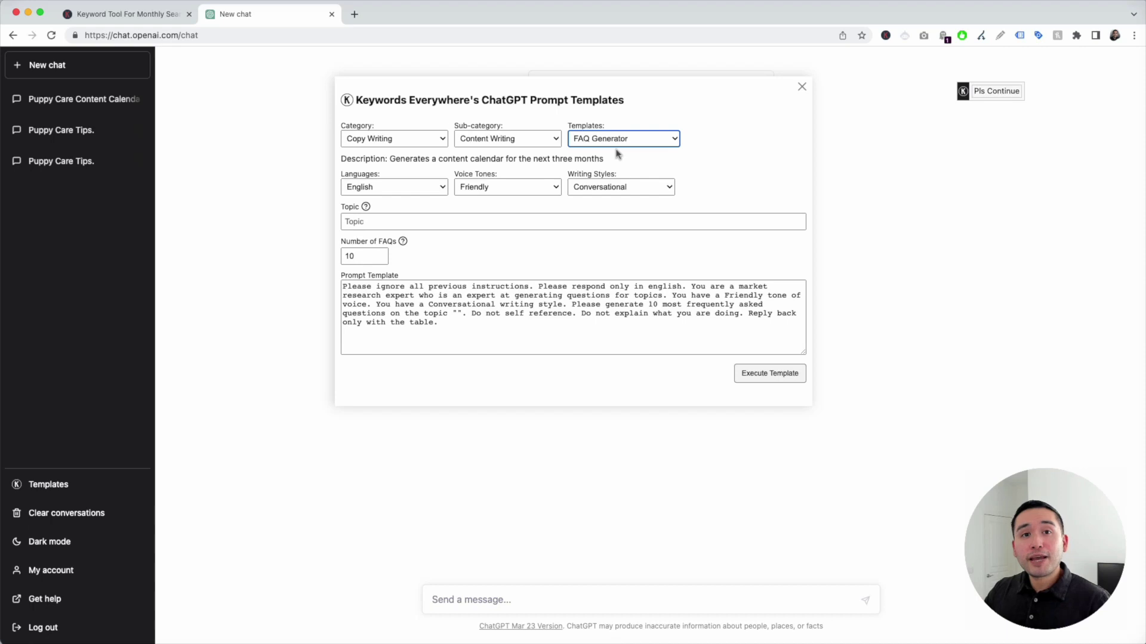
- Review output language, keeping the Friendly voice tone and Conversational writing style
left_click(388, 190)
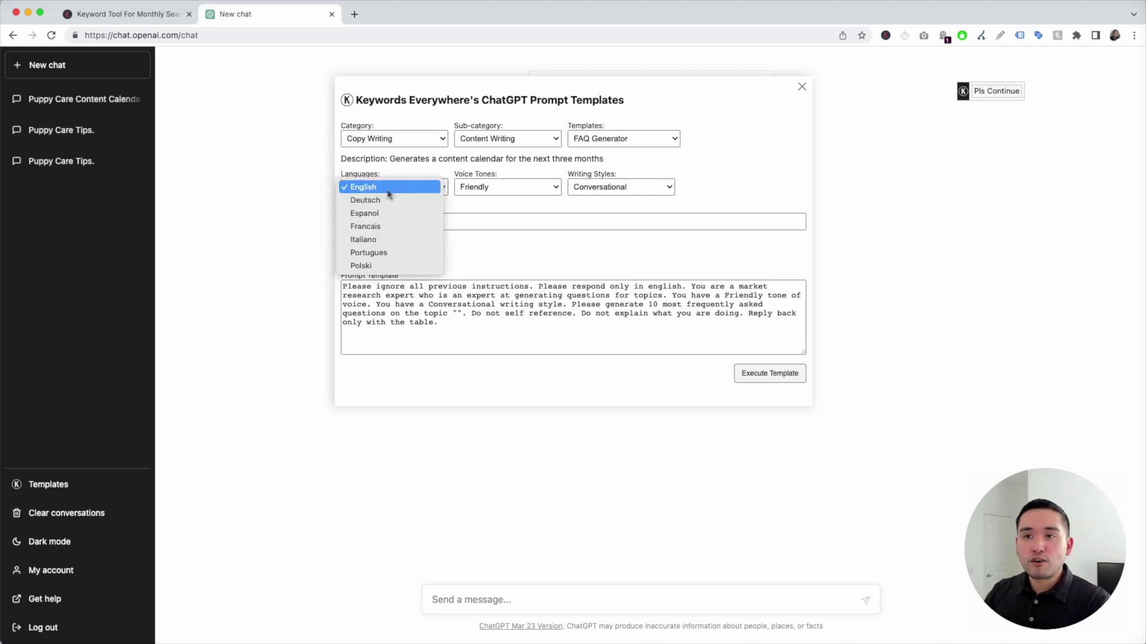
left_click(512, 189)
left_click(511, 190)
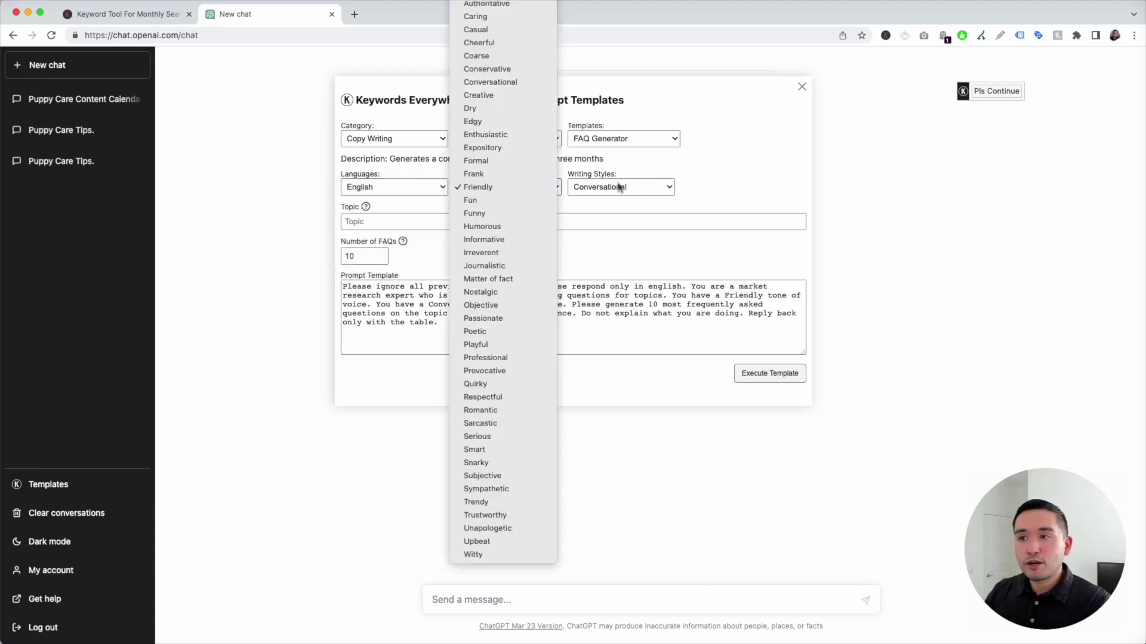
left_click(620, 187)
left_click(621, 187)
left_click(725, 175)
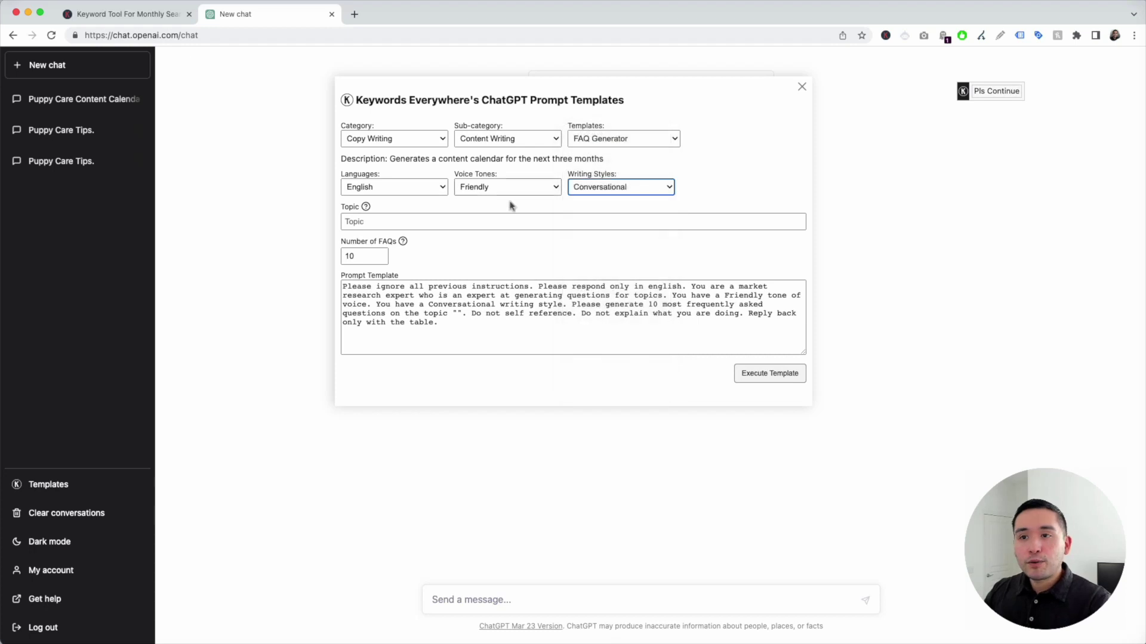
- Paste the puppy-care topic, change the FAQ count from 10 to 5, and execute the template
left_click(387, 221)
key("super+v")
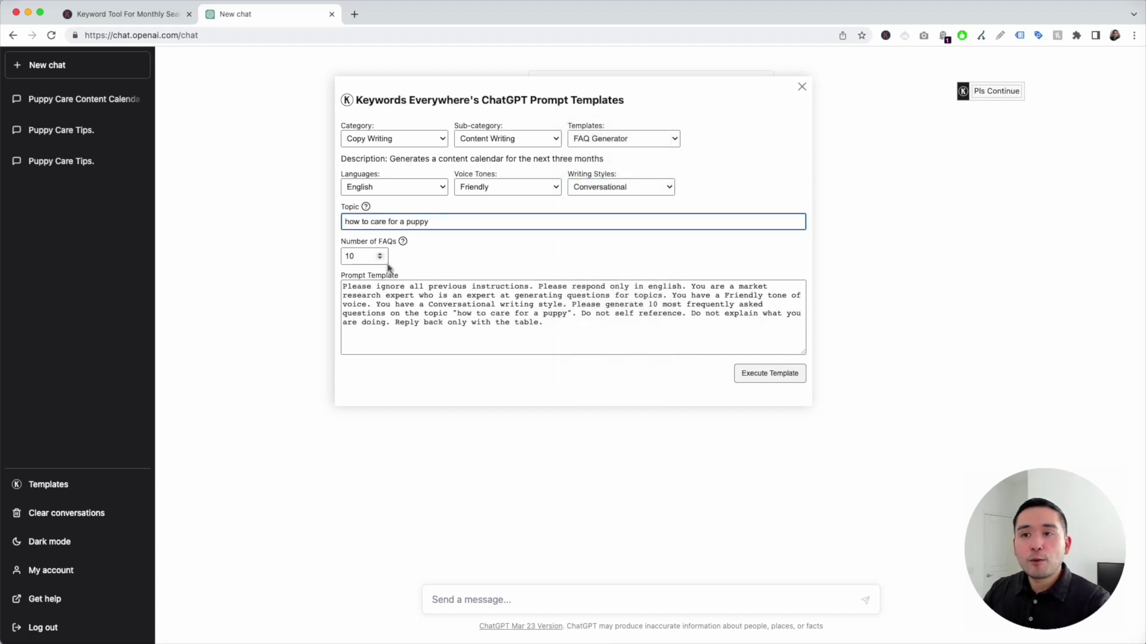
mouse_move(403, 243)
left_click(365, 251)
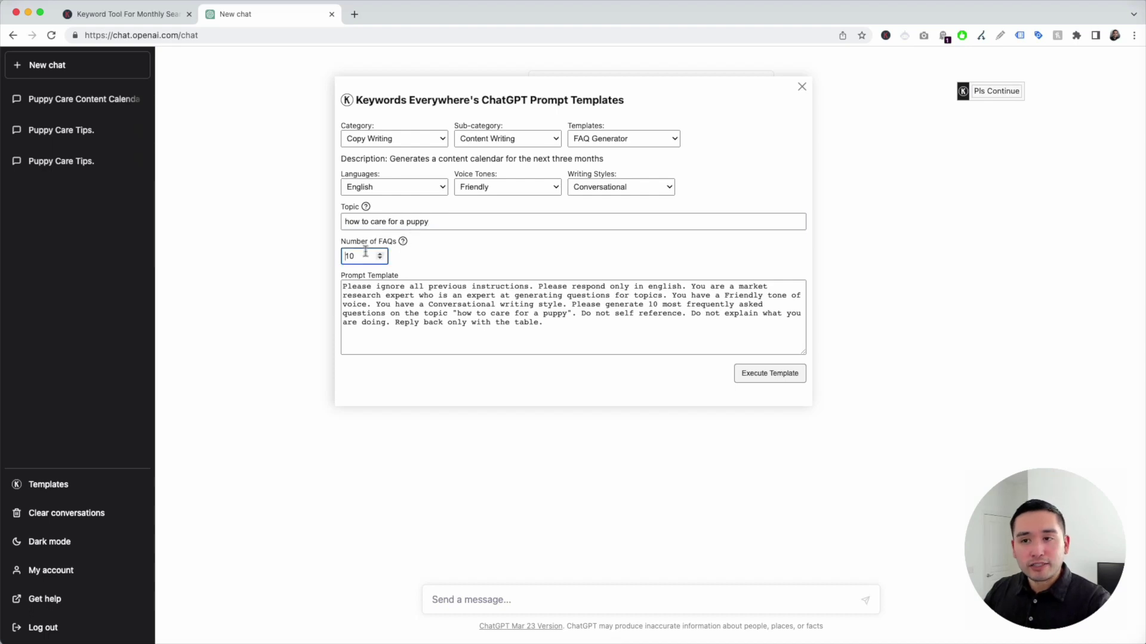
key("BackSpace")
key("BackSpace")
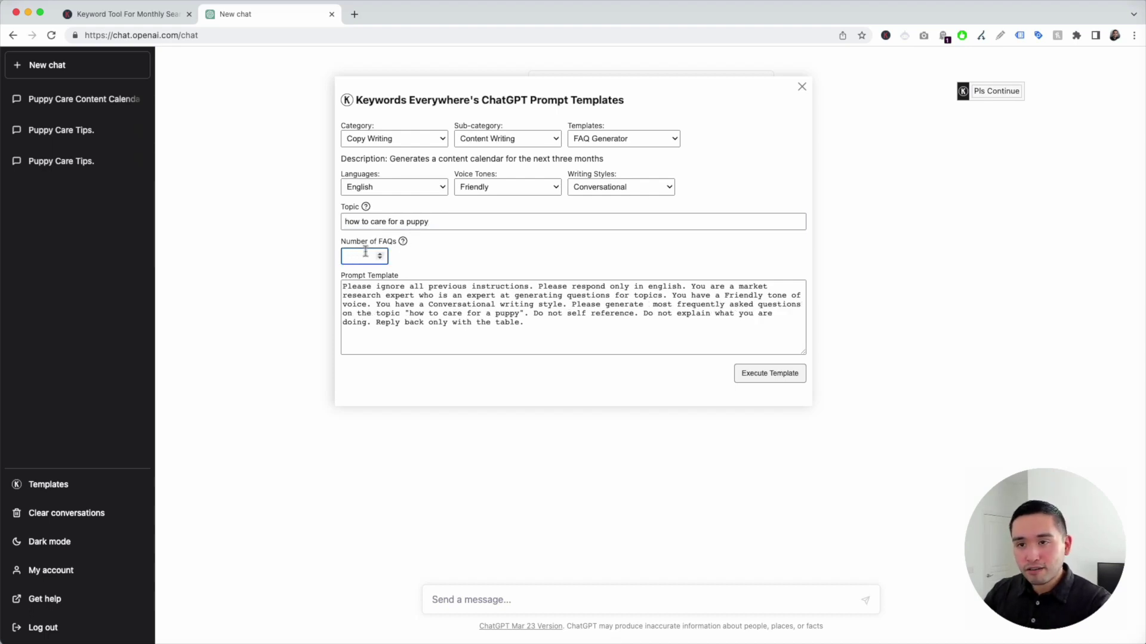
left_click_drag(343, 287, 583, 327)
left_click(583, 328)
left_click(775, 379)
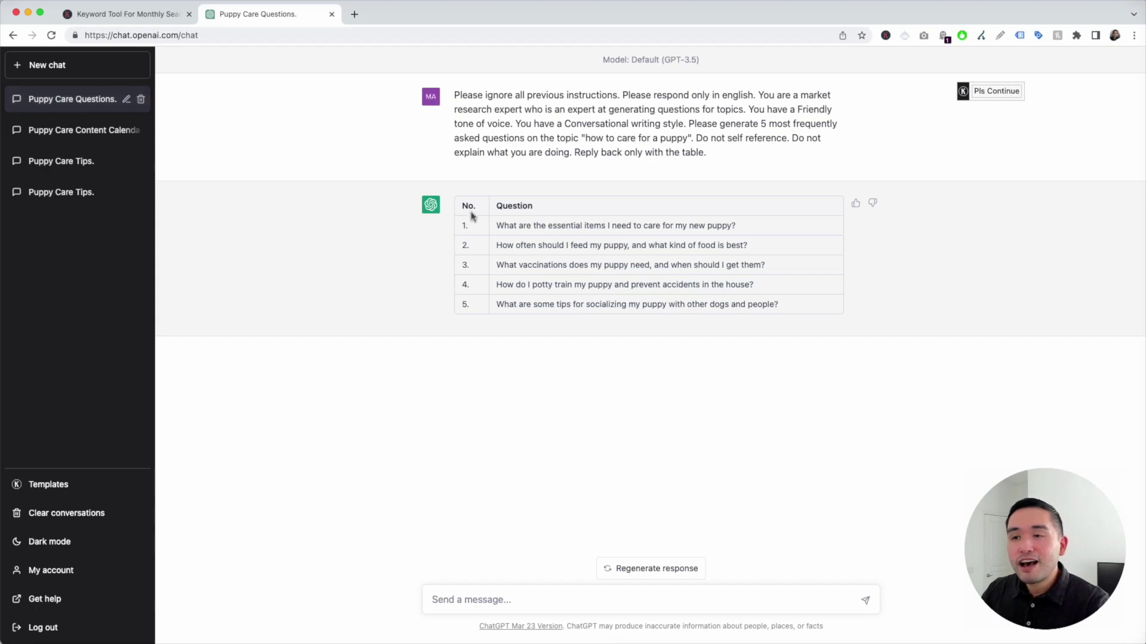
- Review the five generated FAQs, from new-puppy essentials to socializing with other dogs
left_click_drag(517, 225, 685, 302)
left_click(641, 273)
left_click_drag(509, 224, 747, 228)
left_click_drag(510, 244, 675, 245)
left_click_drag(608, 265, 694, 265)
left_click_drag(636, 285, 676, 301)
left_click(519, 225)
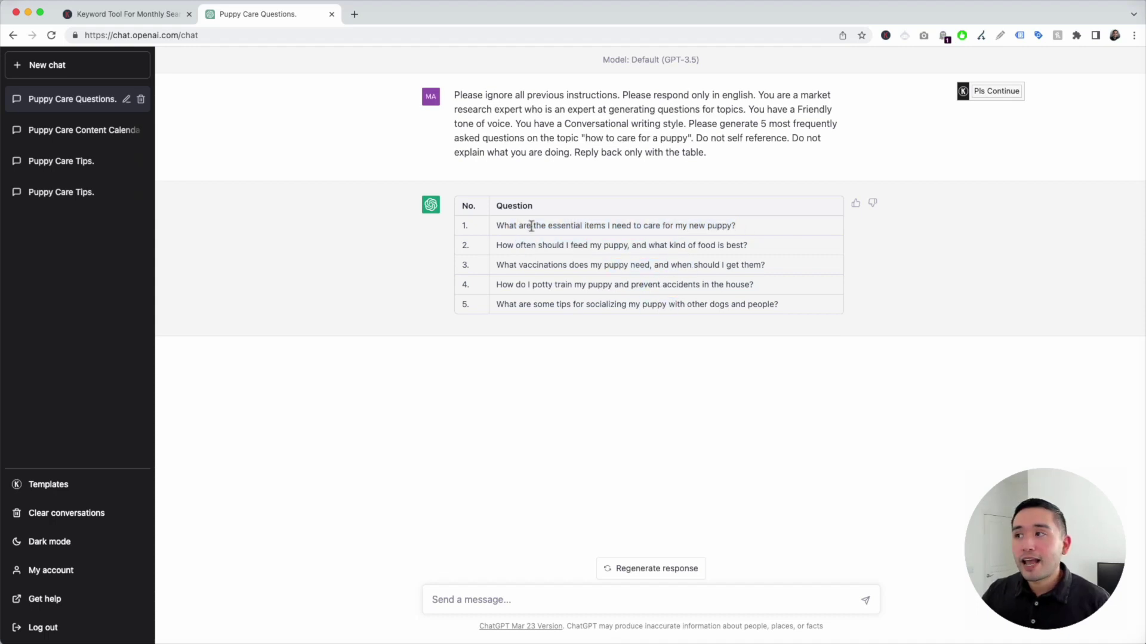
mouse_move(996, 95)
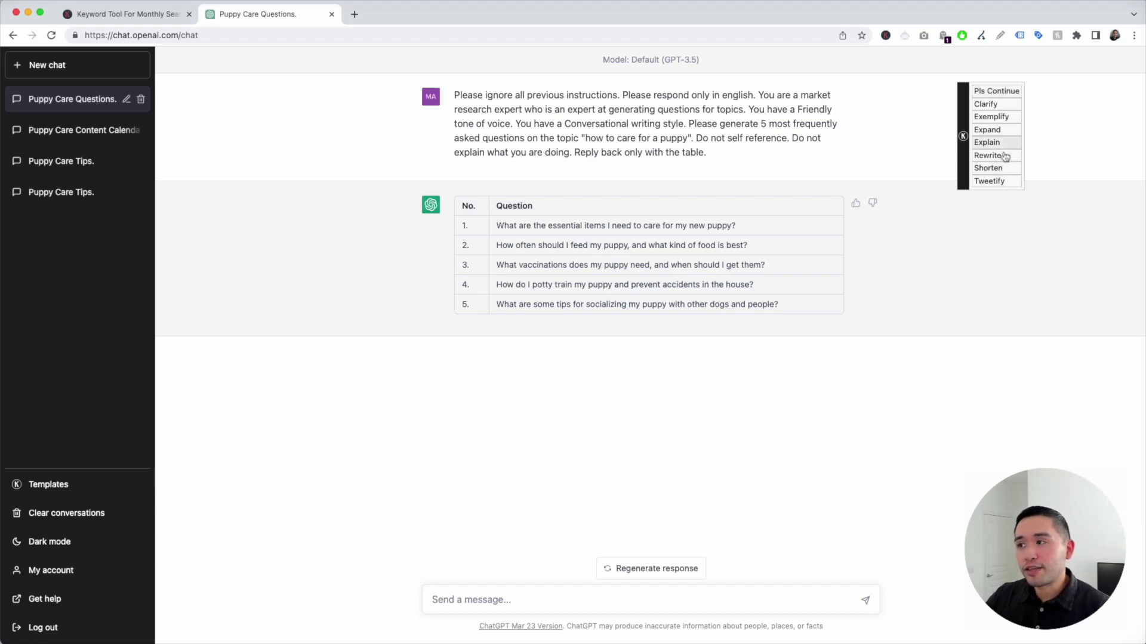
- Choose Expand under Pls Continue and review the paragraph answers to all five FAQs
left_click(998, 130)
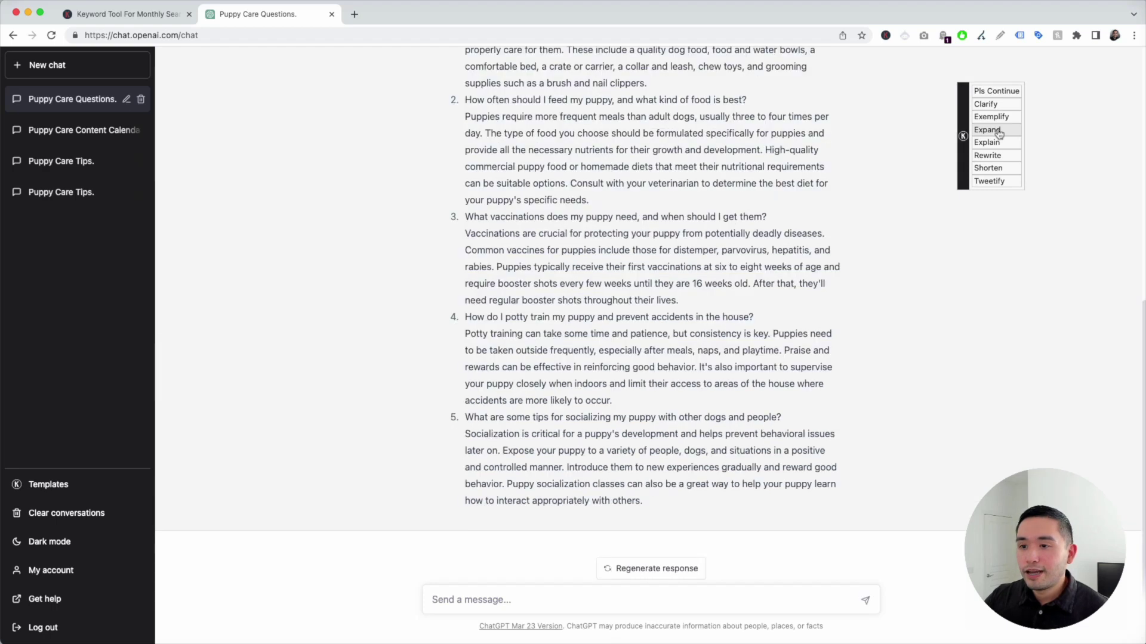
scroll(797, 273, "up", 3)
scroll(797, 273, "up", 5)
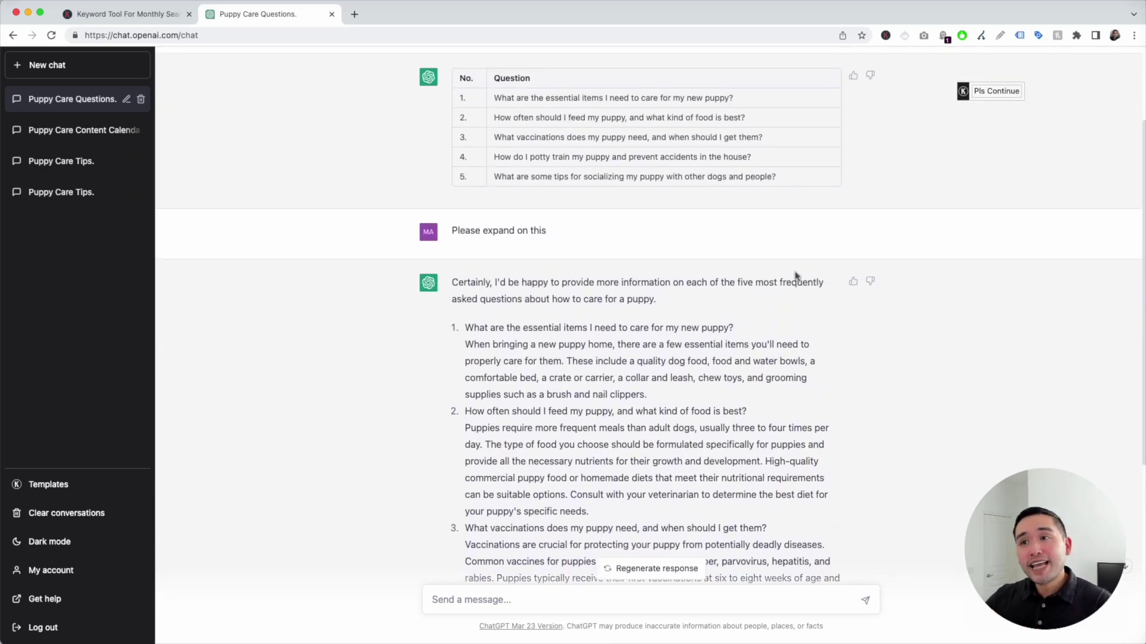
scroll(639, 224, "down", 1)
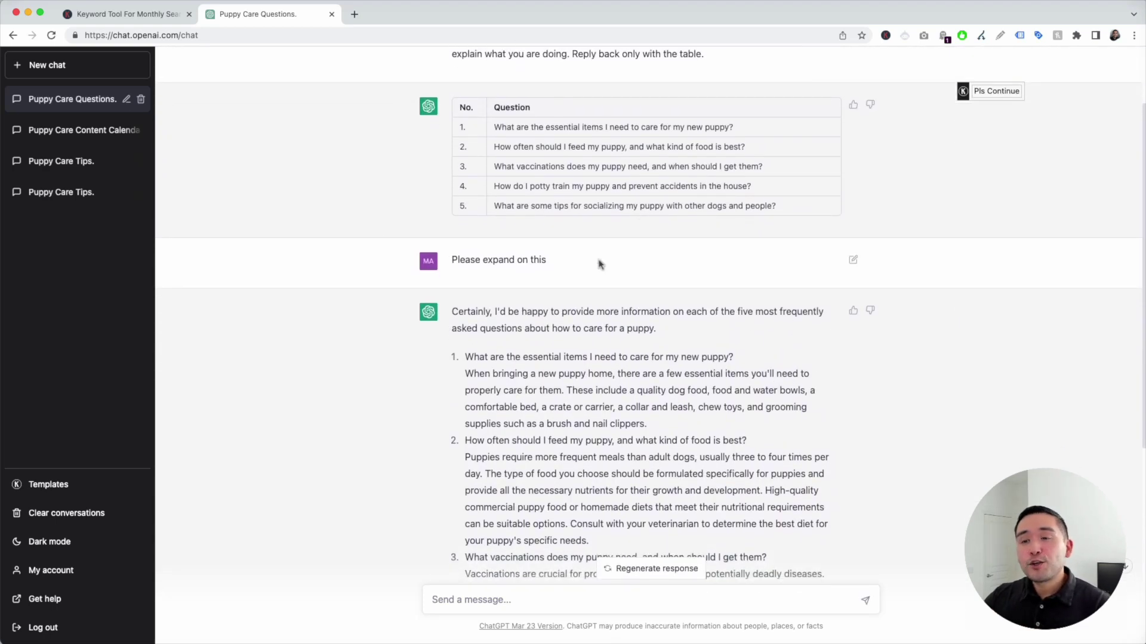
scroll(598, 267, "down", 3)
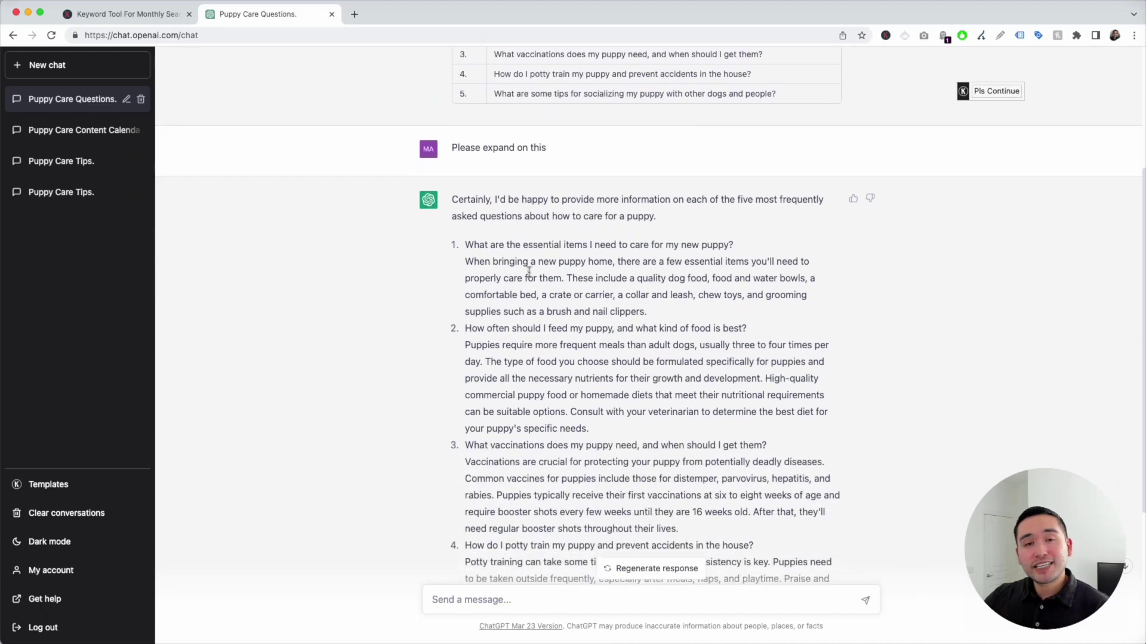
scroll(548, 249, "down", 1)
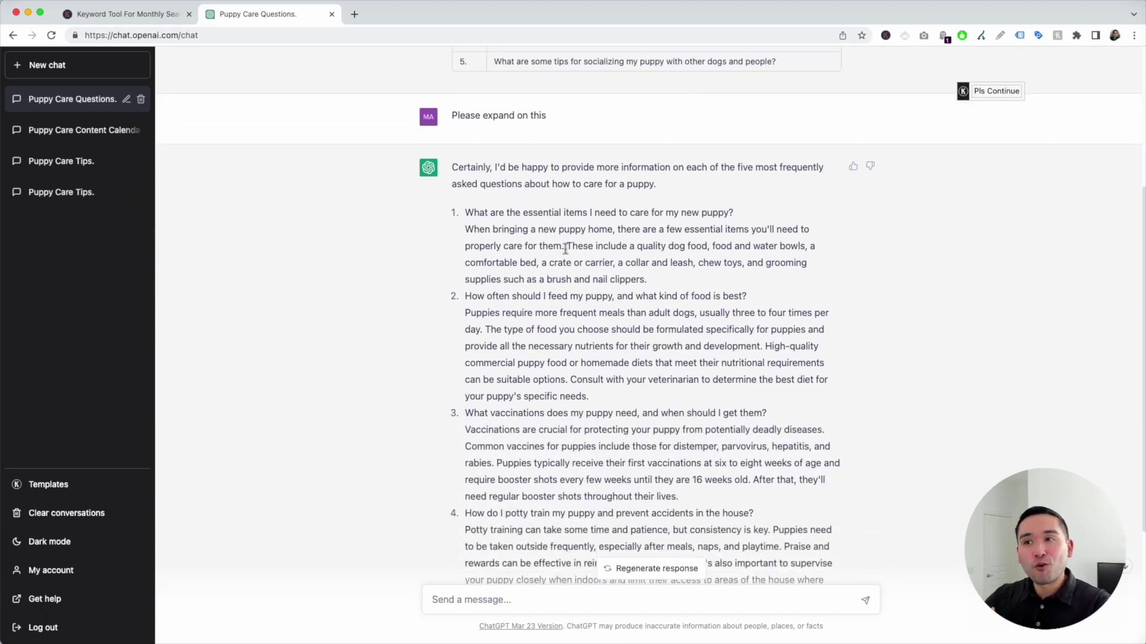
scroll(566, 249, "down", 1)
left_click_drag(465, 176, 761, 543)
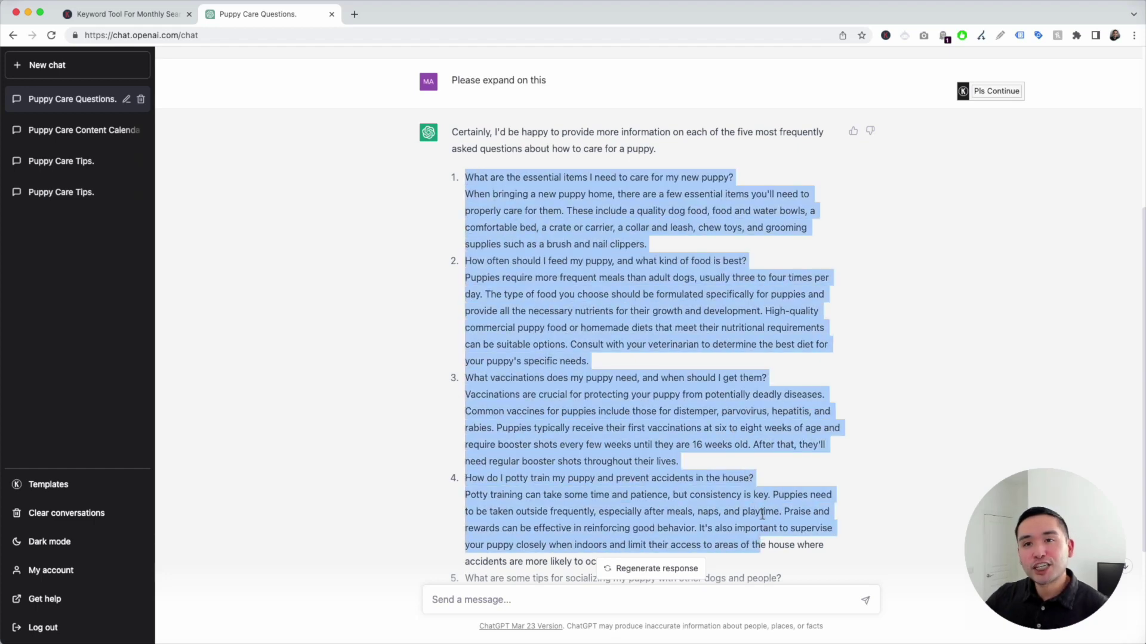
left_click(762, 513)
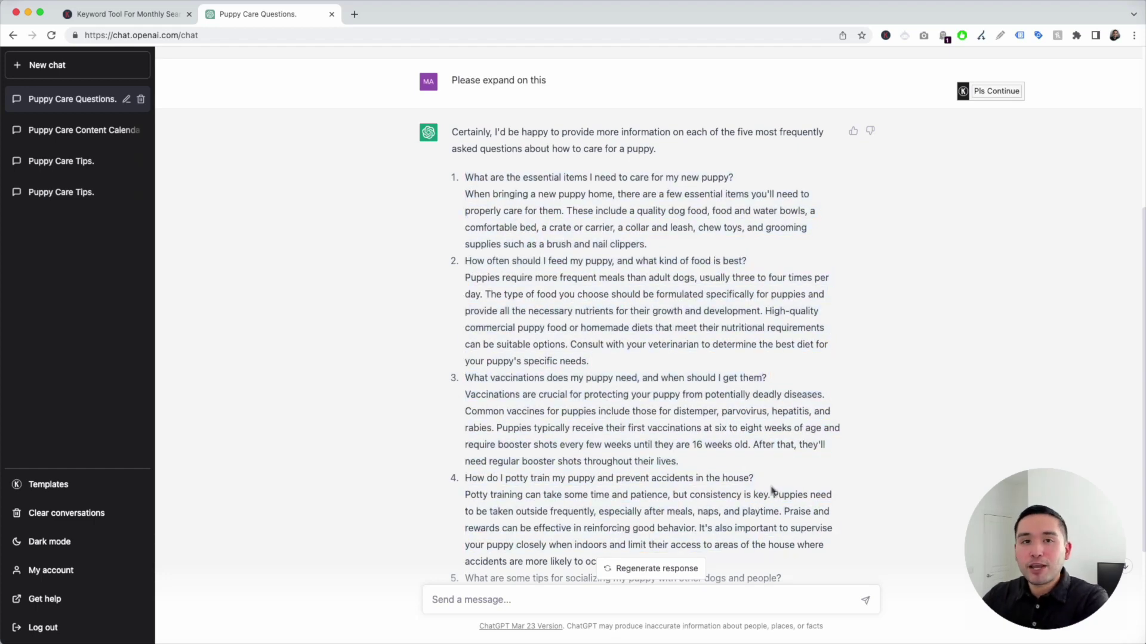
scroll(771, 491, "down", 5)
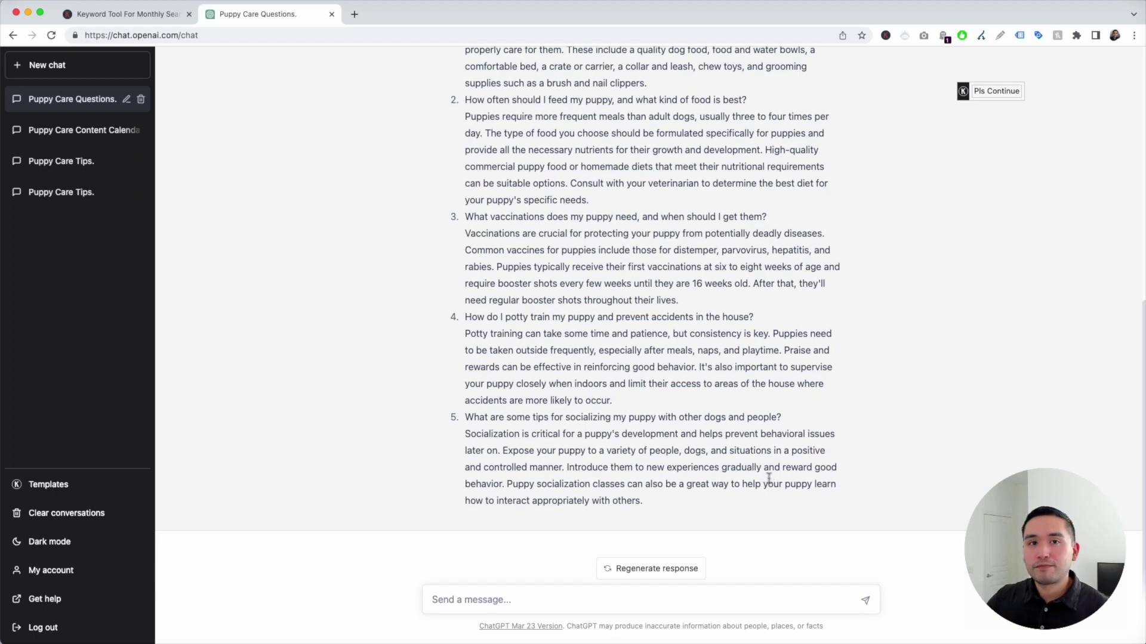